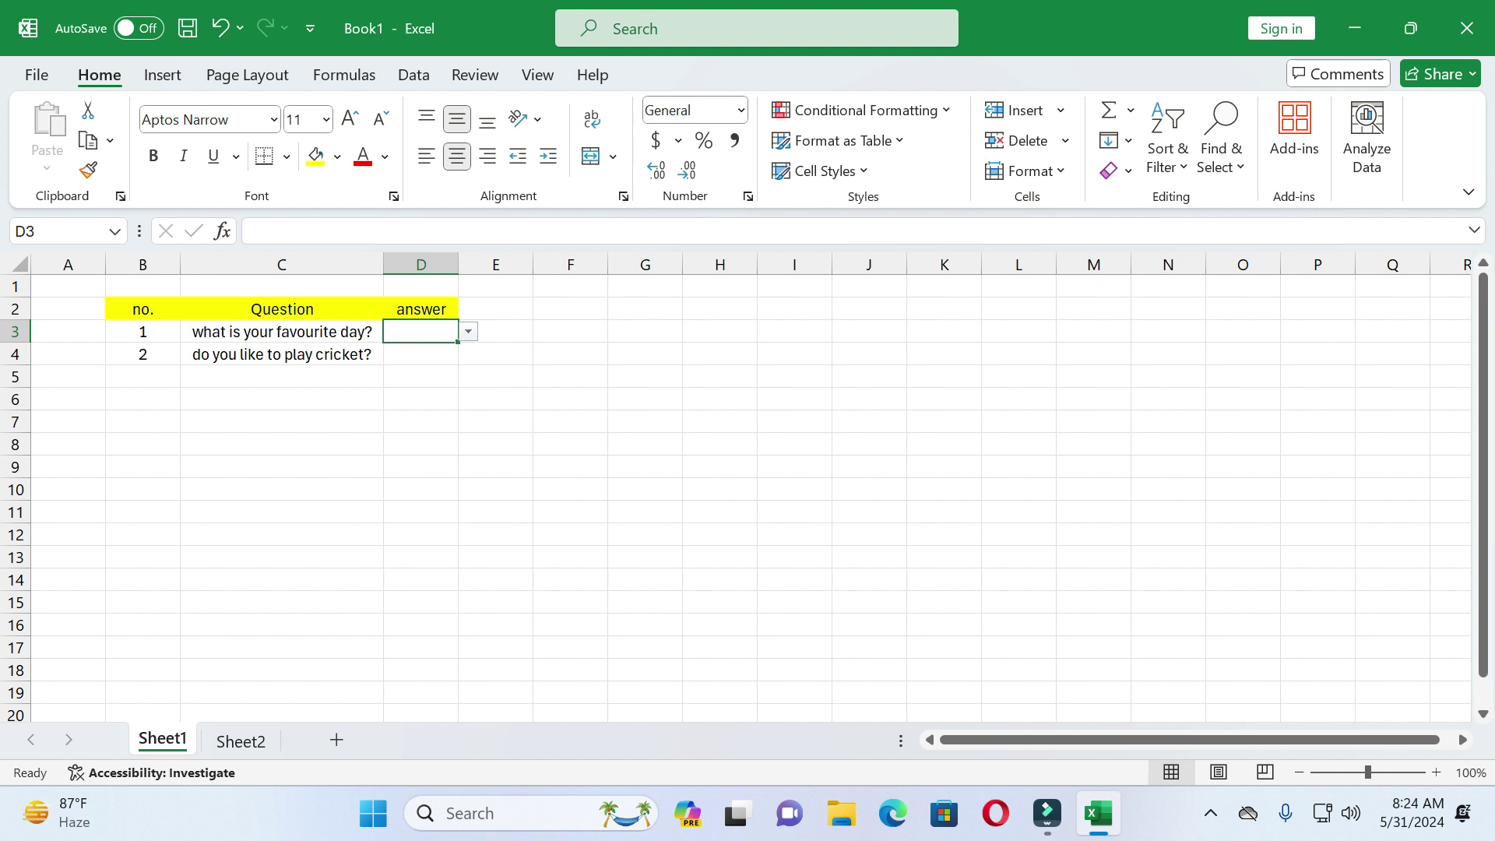
- Examine the options offered in answer cell D3 and the source lists kept on Sheet2
{"action": "key", "text": "alt+Down"}
{"action": "key", "text": "Down"}
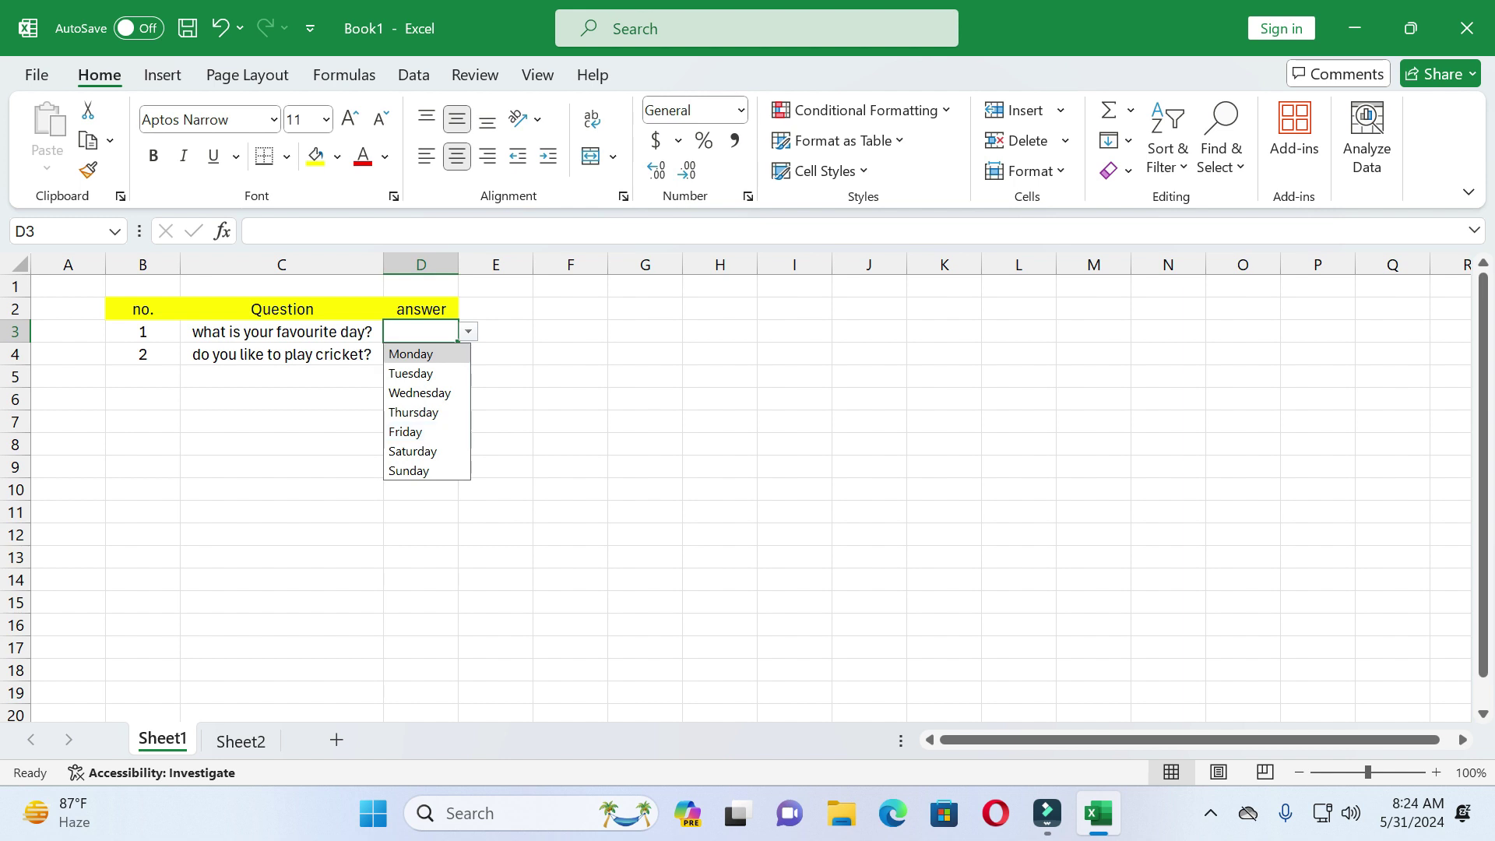
{"action": "left_click", "coordinate": [311, 443]}
{"action": "left_click", "coordinate": [312, 444]}
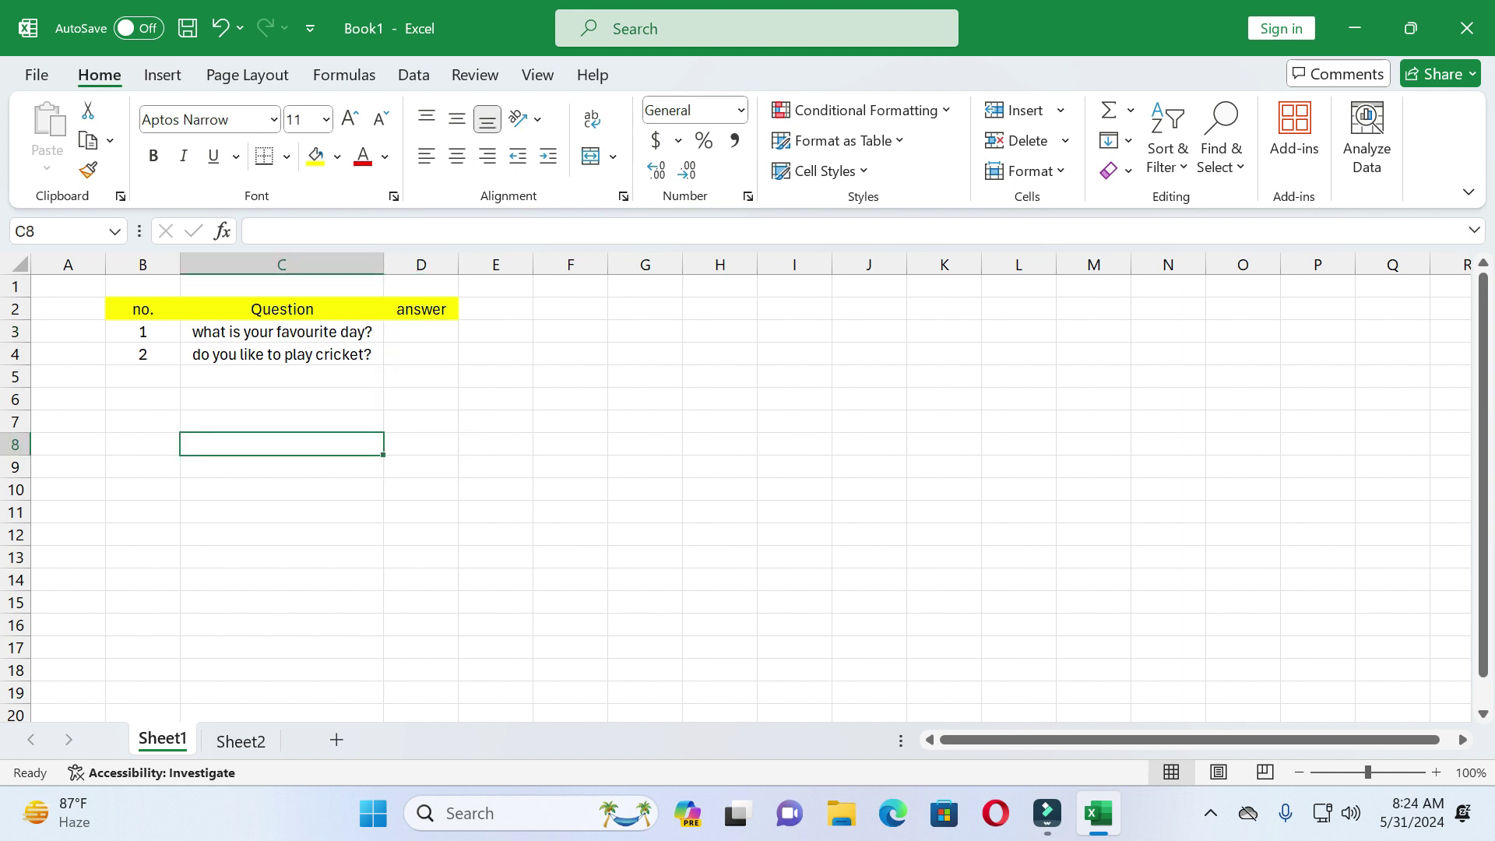
{"action": "left_click", "coordinate": [240, 740]}
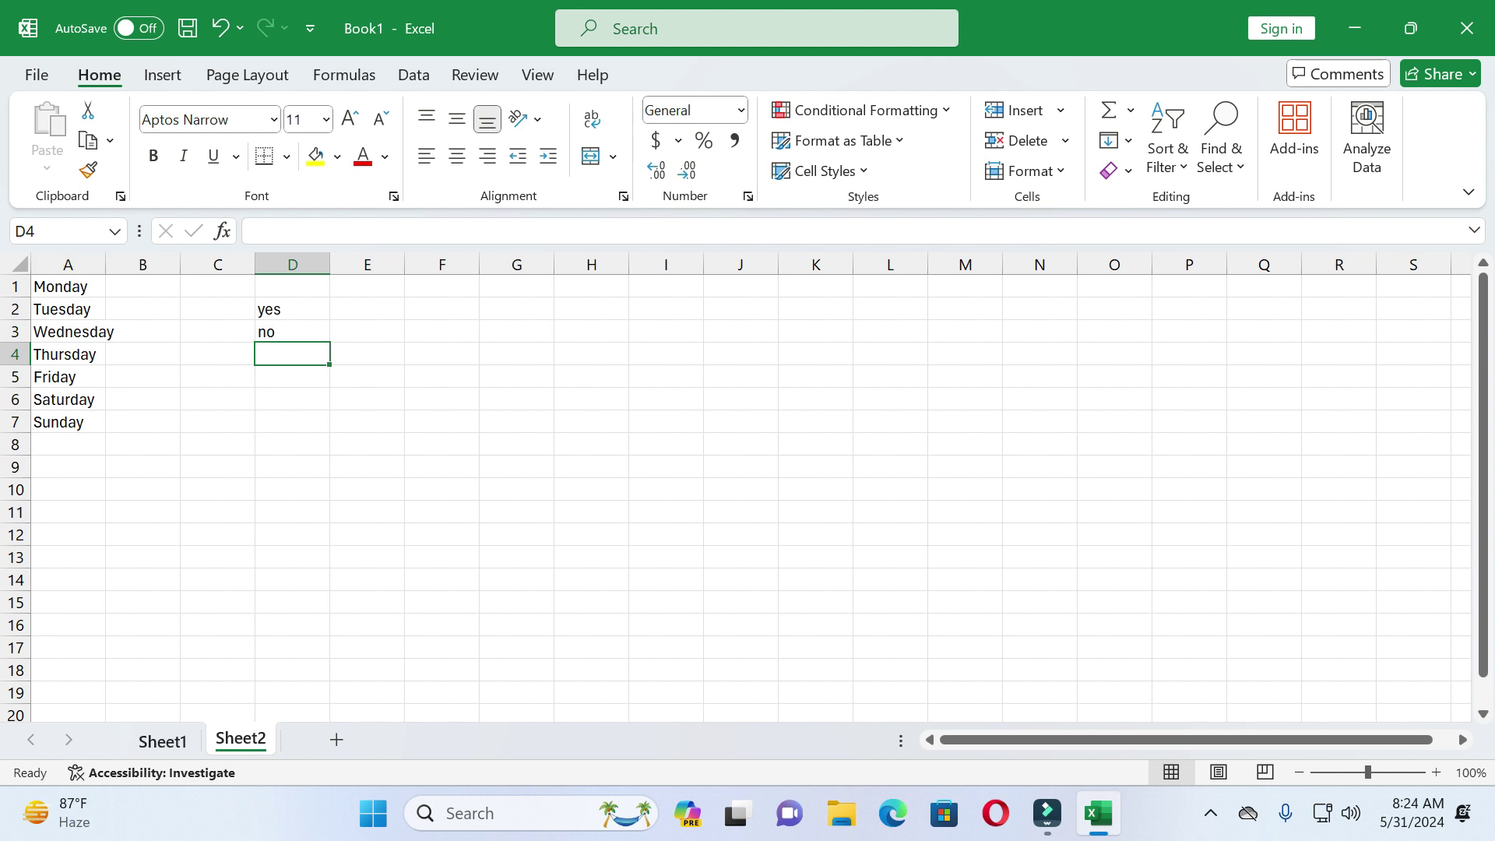
{"action": "left_click", "coordinate": [162, 741]}
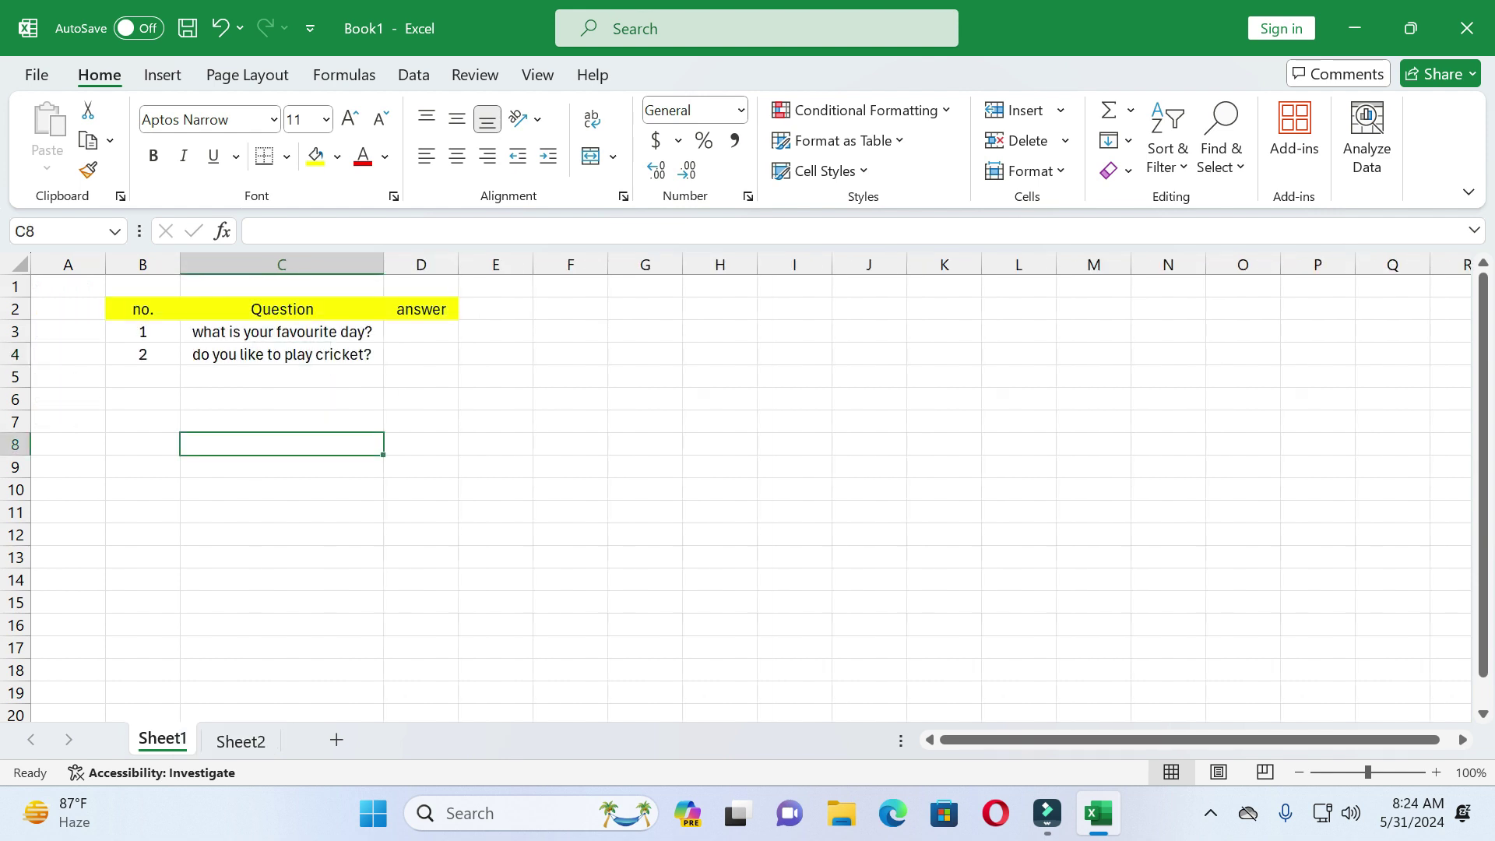
- Open data validation for answer cell D3 on Sheet1 and set the allowed type to List
{"action": "left_click", "coordinate": [420, 331]}
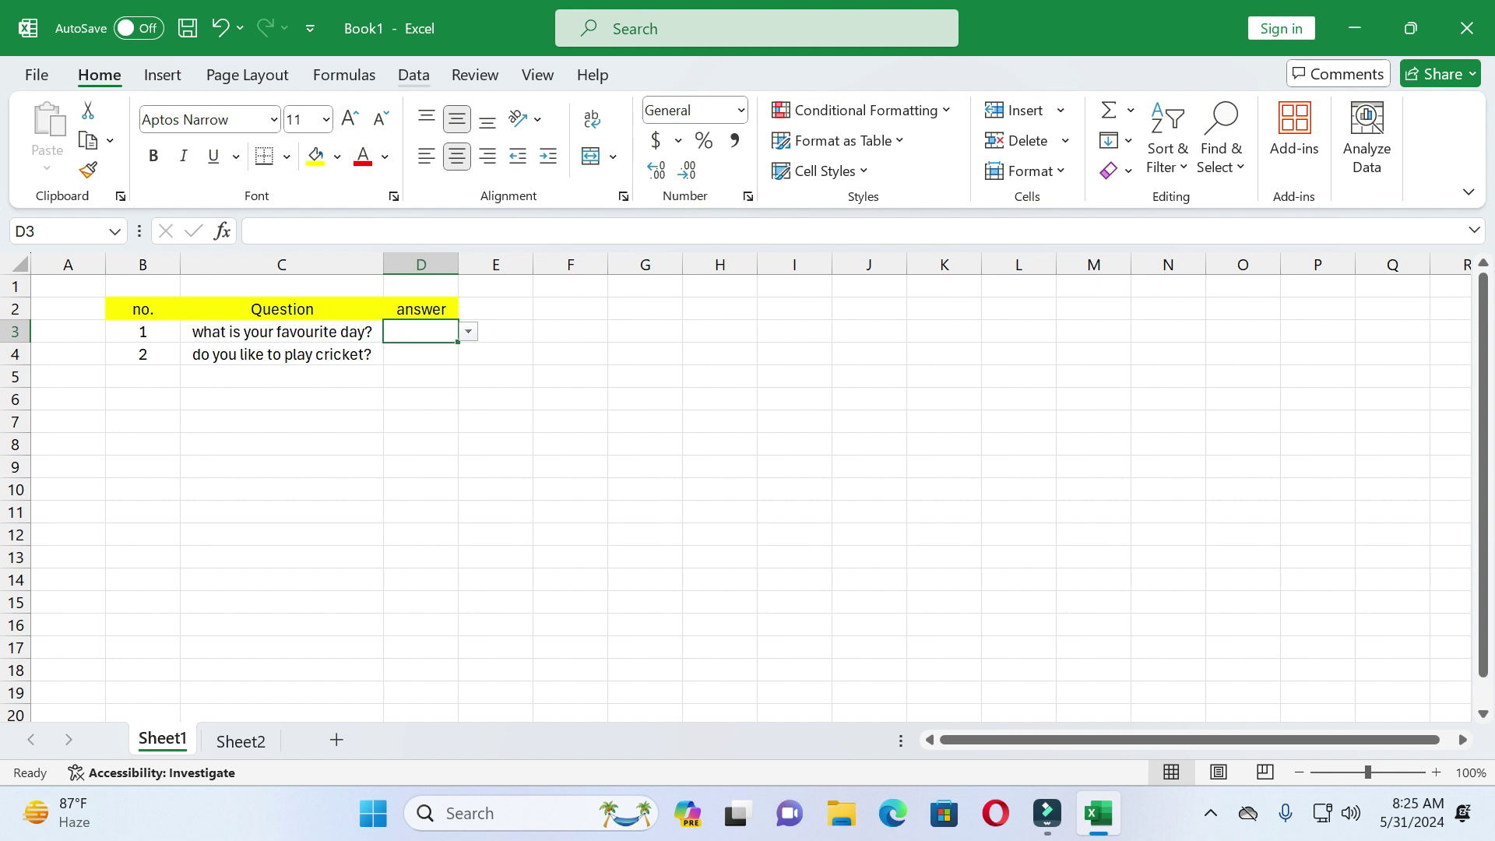
{"action": "left_click", "coordinate": [414, 75]}
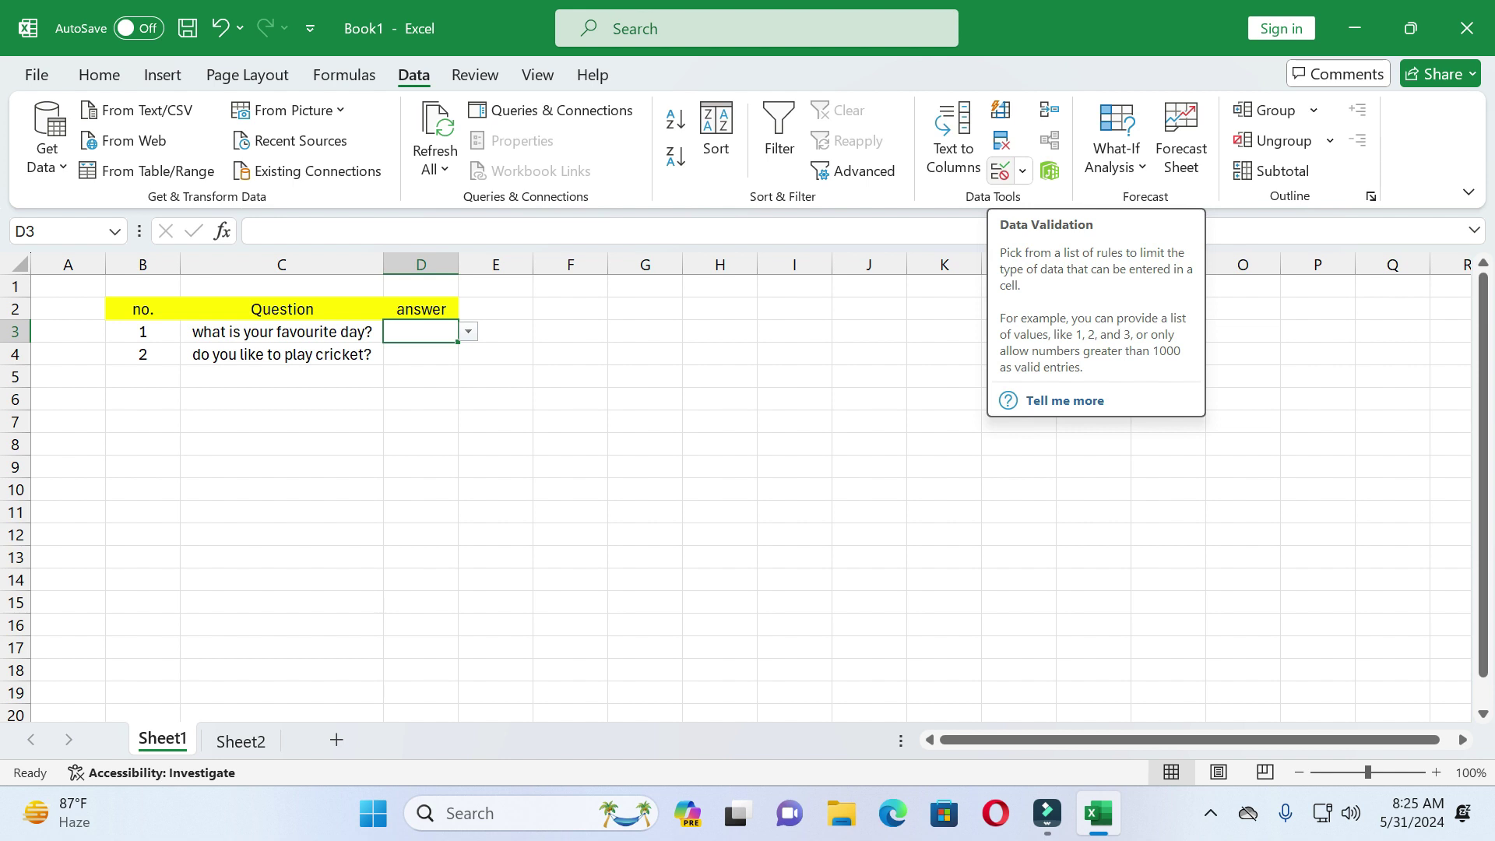
{"action": "left_click", "coordinate": [1000, 169]}
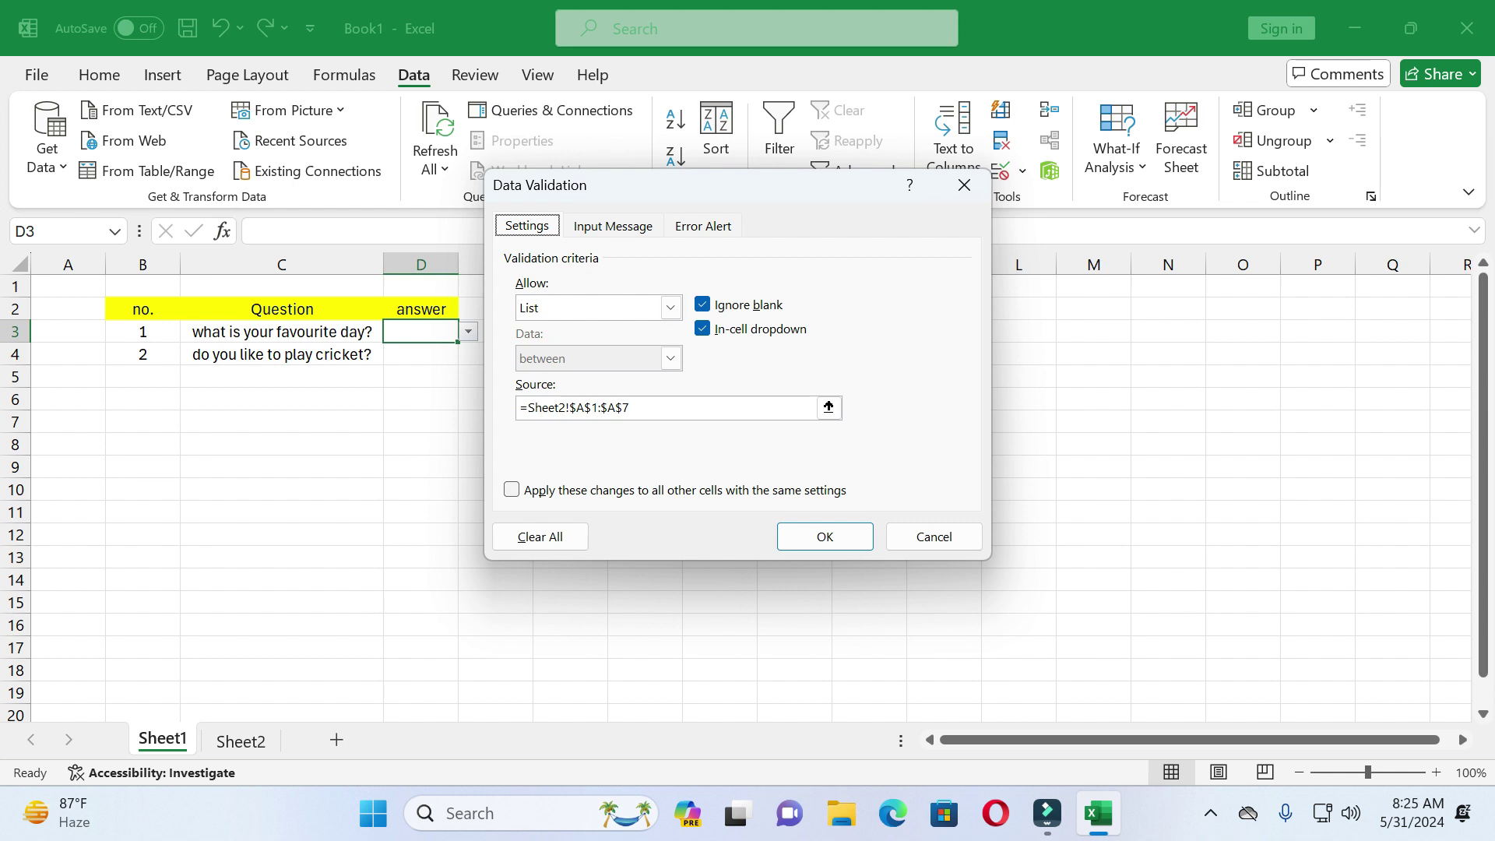
{"action": "left_click", "coordinate": [670, 308]}
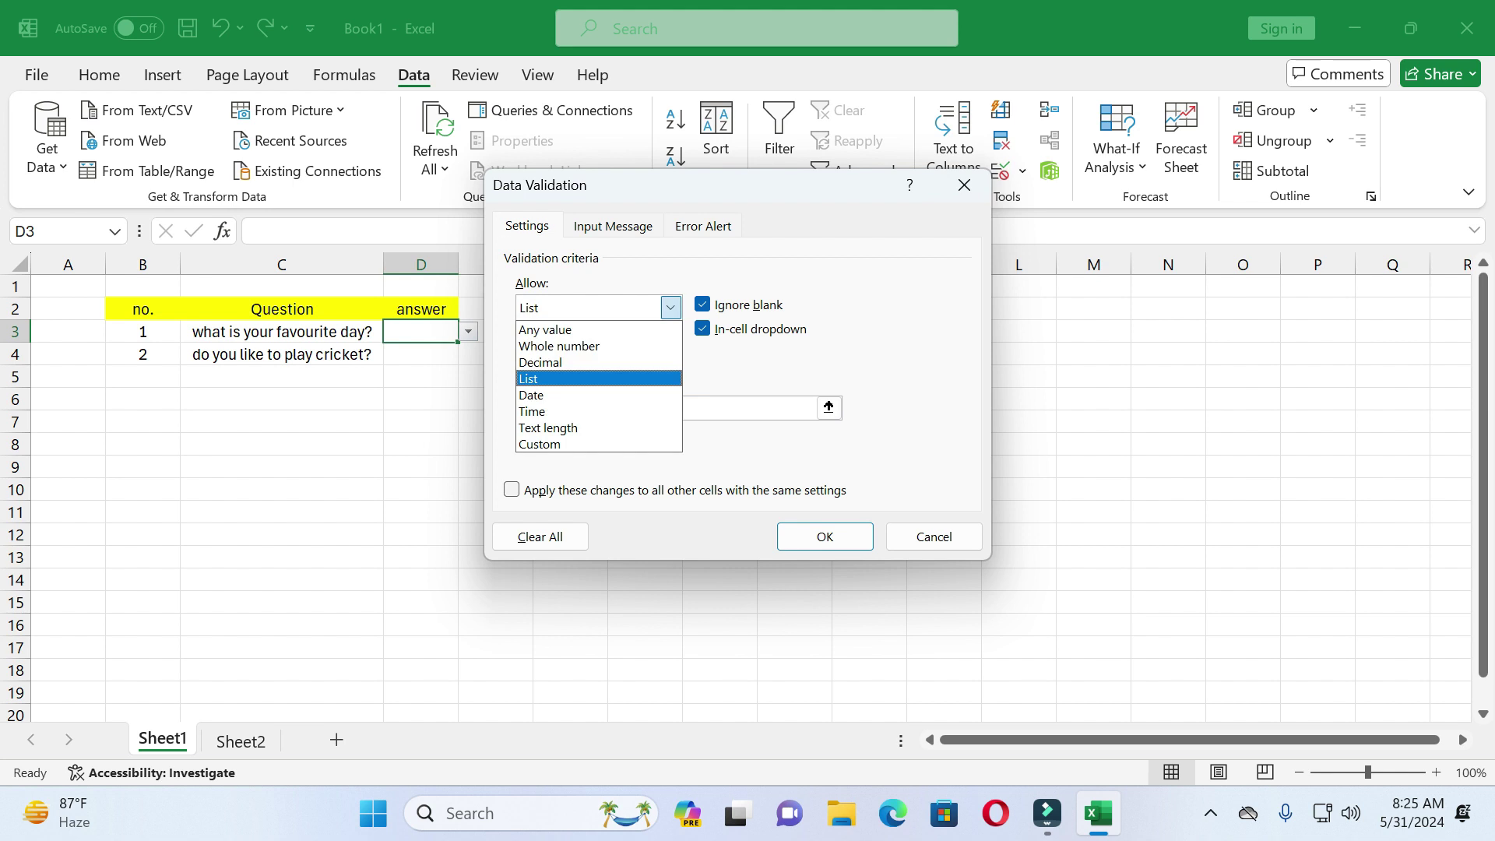
{"action": "left_click", "coordinate": [577, 379]}
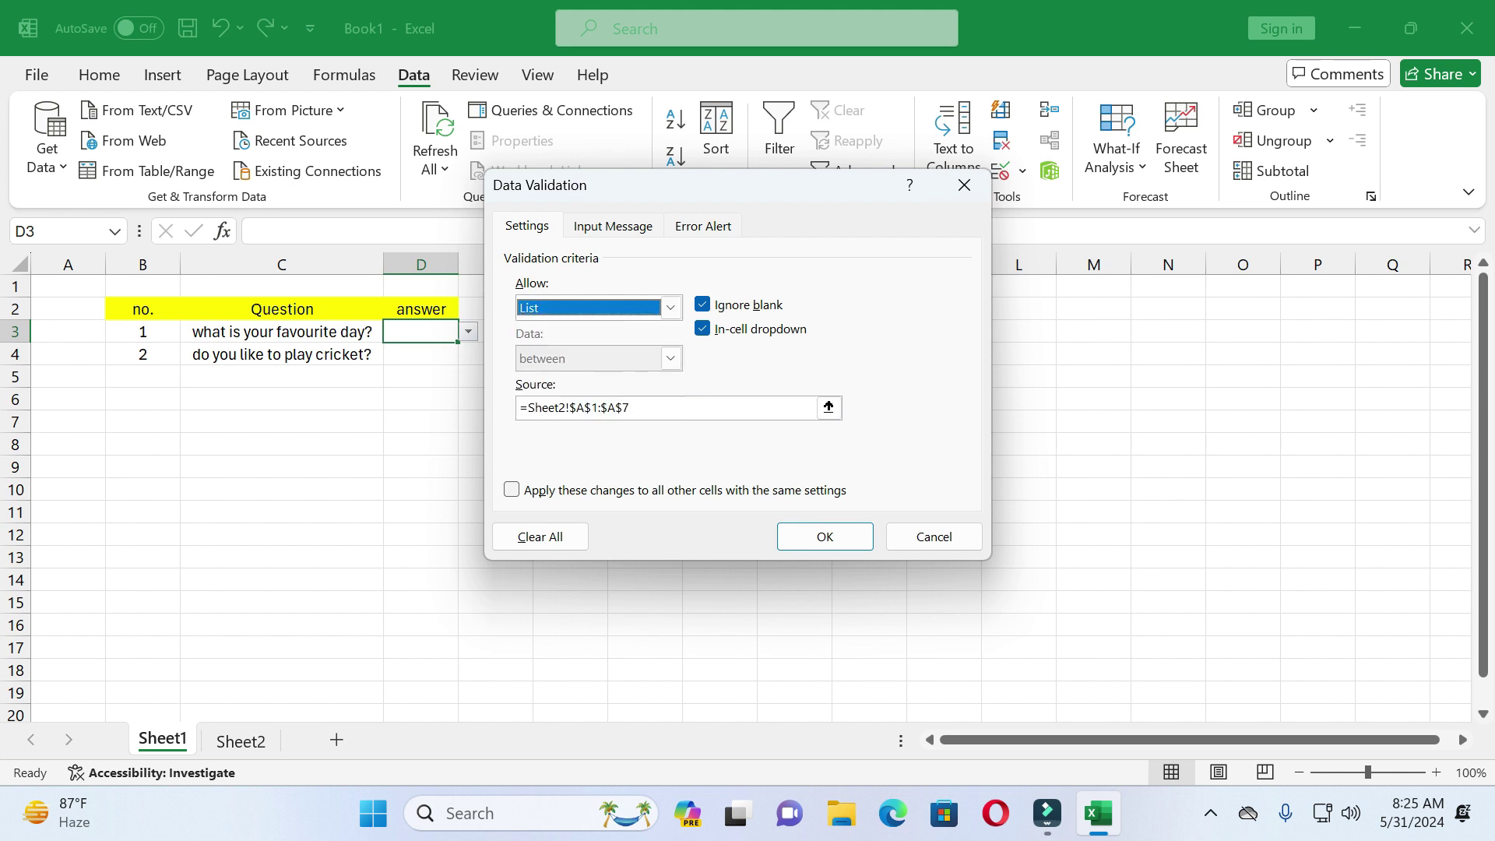
- Clear the existing source range from the list validation of cell D3
{"action": "left_click", "coordinate": [662, 408]}
{"action": "key", "text": "BackSpace"}
{"action": "key", "text": "BackSpace"}
{"action": "key", "text": "BackSpace"}
{"action": "key", "text": "BackSpace"}
{"action": "key", "text": "BackSpace"}
{"action": "key", "text": "BackSpace"}
{"action": "key", "text": "BackSpace"}
{"action": "key", "text": "BackSpace"}
{"action": "key", "text": "BackSpace"}
{"action": "key", "text": "BackSpace"}
{"action": "key", "text": "BackSpace"}
{"action": "key", "text": "BackSpace"}
{"action": "key", "text": "BackSpace"}
{"action": "key", "text": "BackSpace"}
{"action": "key", "text": "BackSpace"}
{"action": "key", "text": "BackSpace"}
{"action": "key", "text": "BackSpace"}
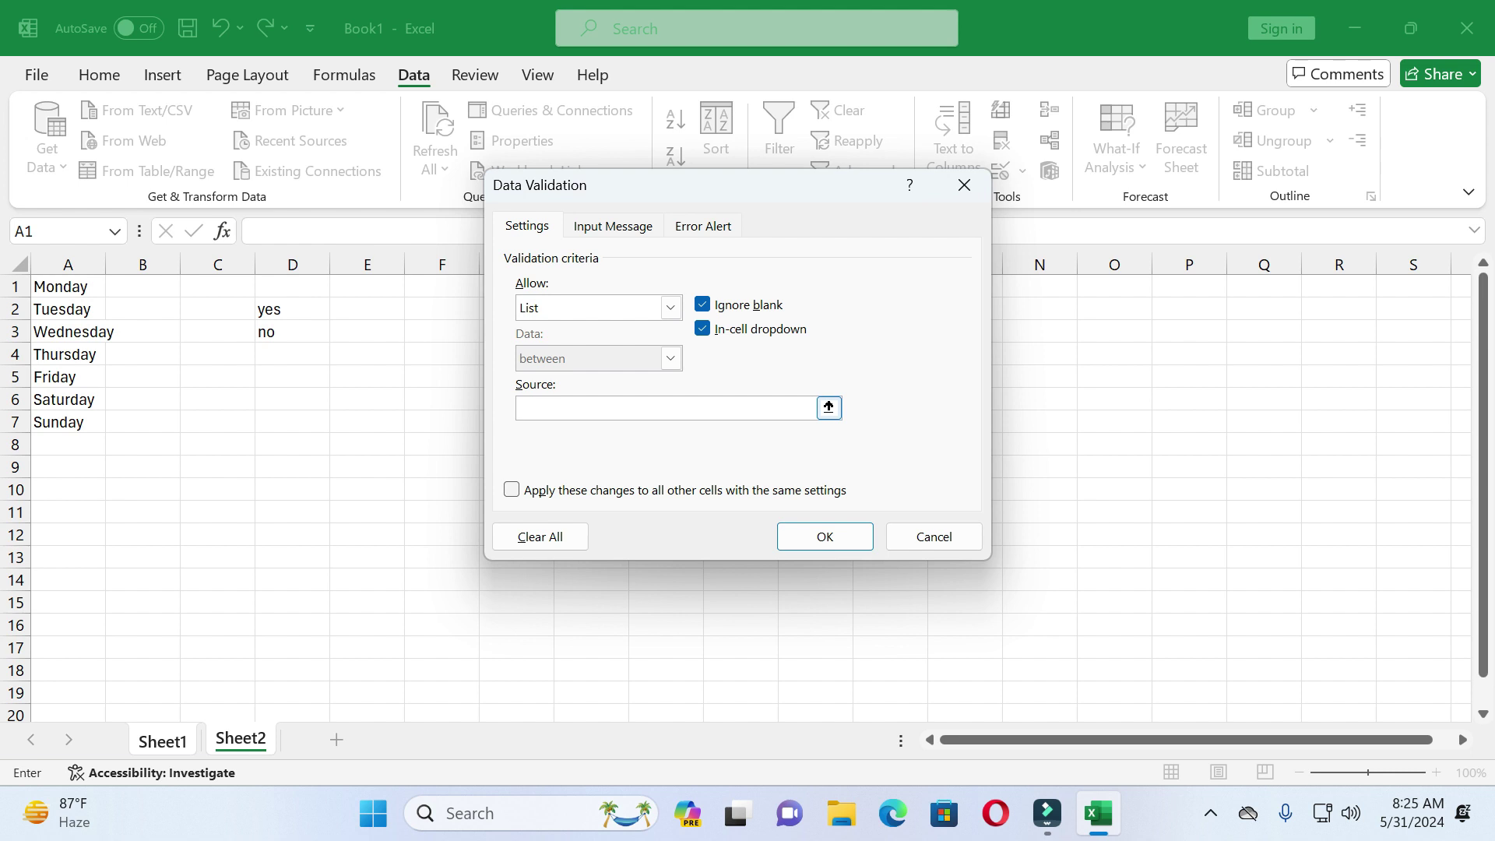
- Apply the weekday range A1:A7 on Sheet2 as D3's list source and choose Friday as the answer
{"action": "left_click", "coordinate": [828, 407]}
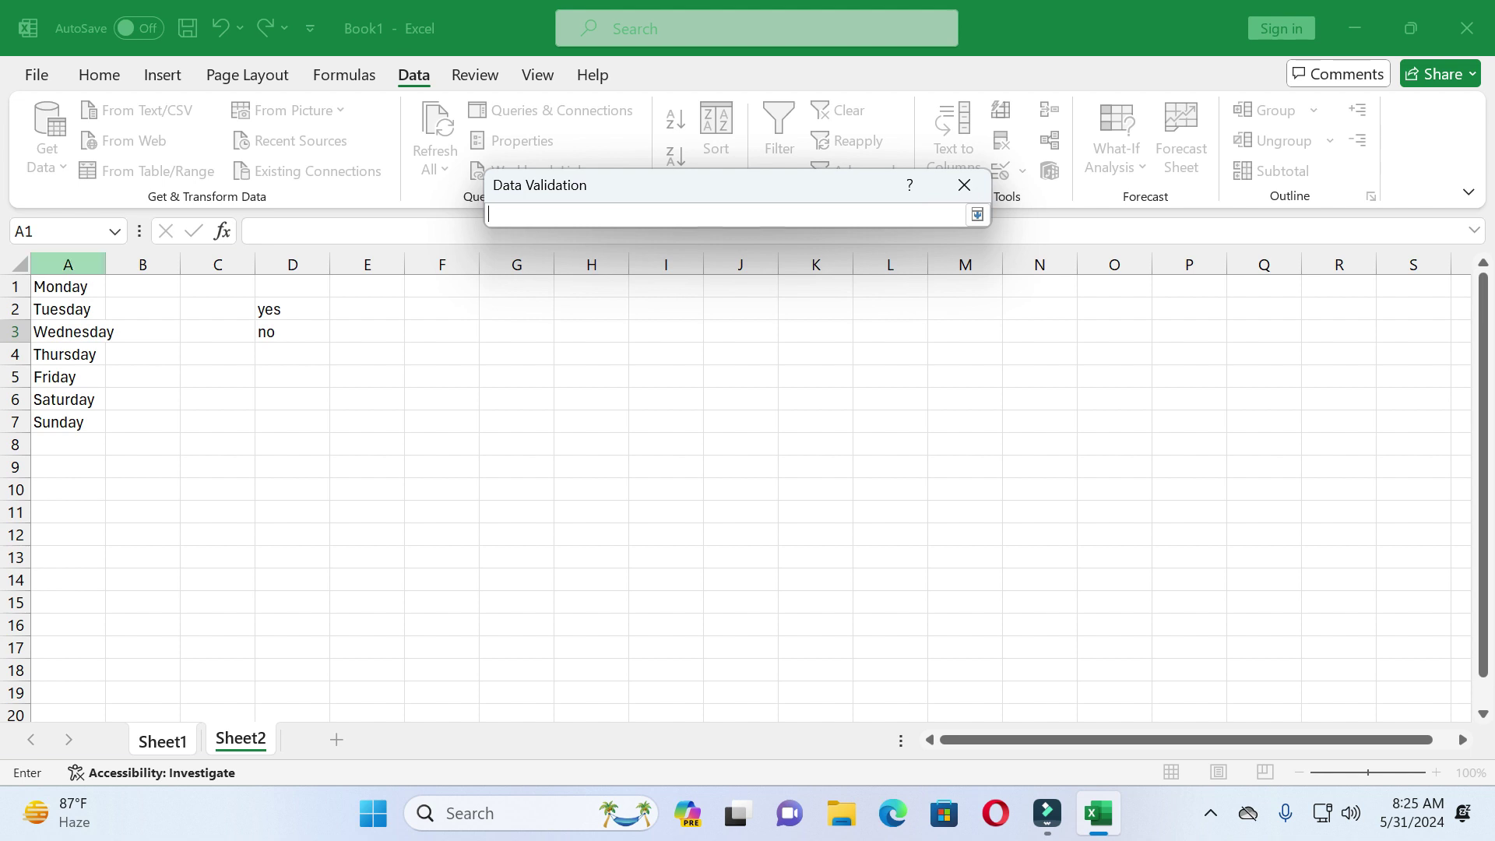
{"action": "left_click_drag", "start_coordinate": [62, 287], "coordinate": [93, 422]}
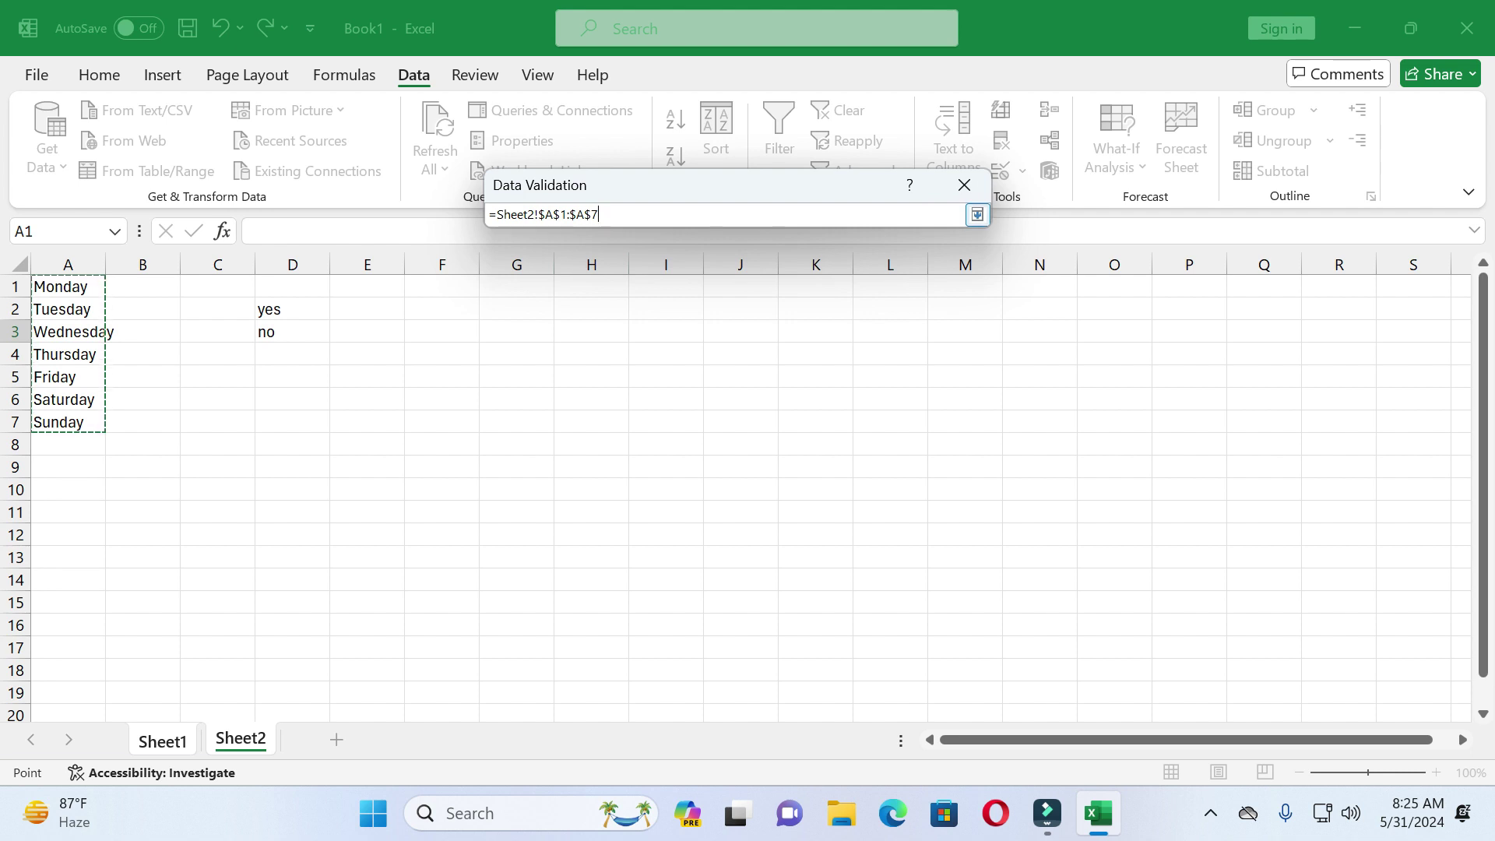
{"action": "left_click", "coordinate": [977, 215]}
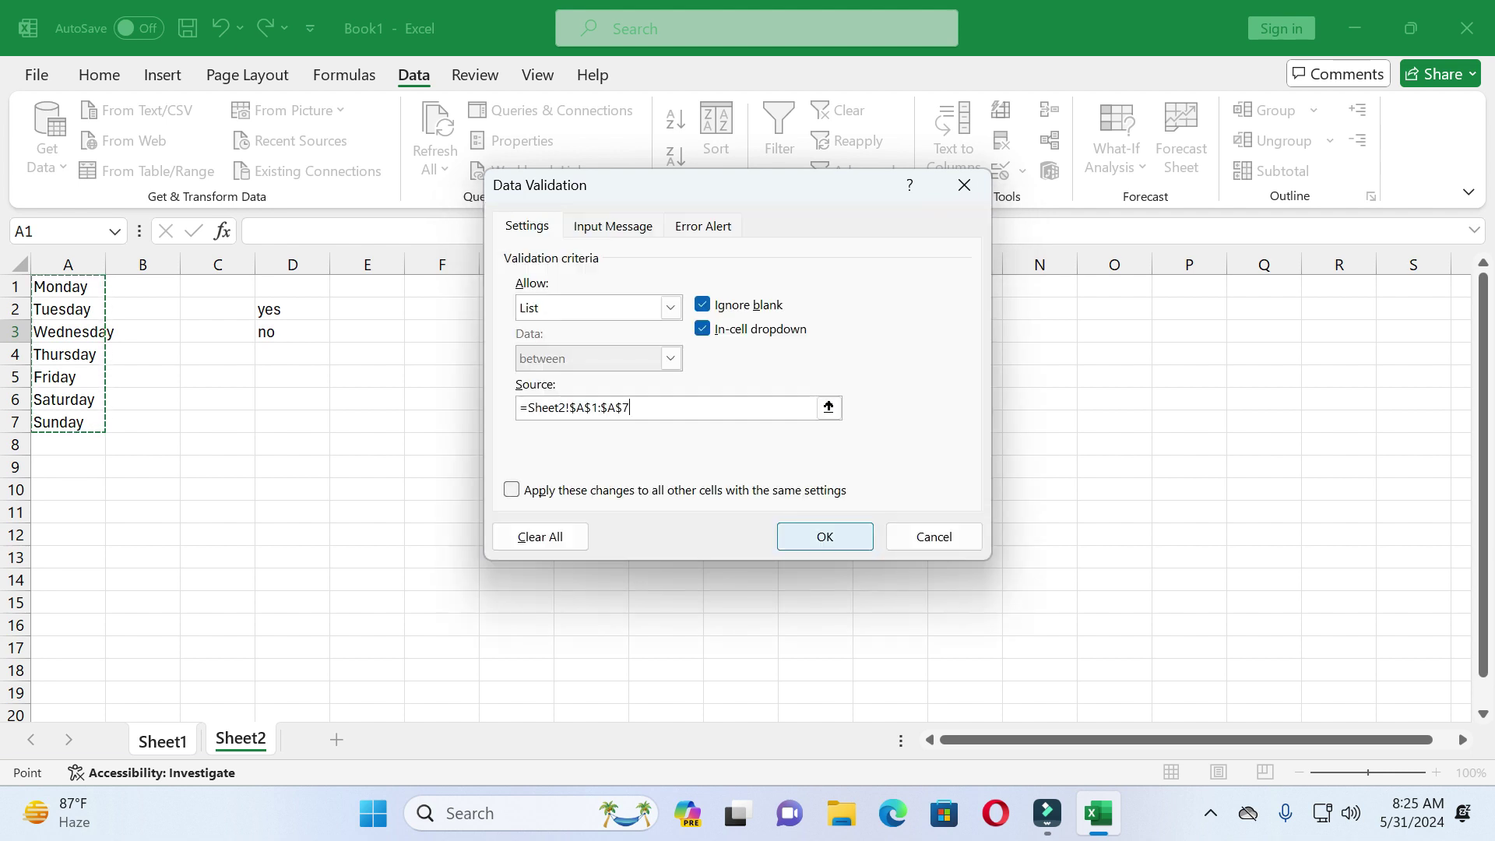
{"action": "left_click", "coordinate": [825, 537]}
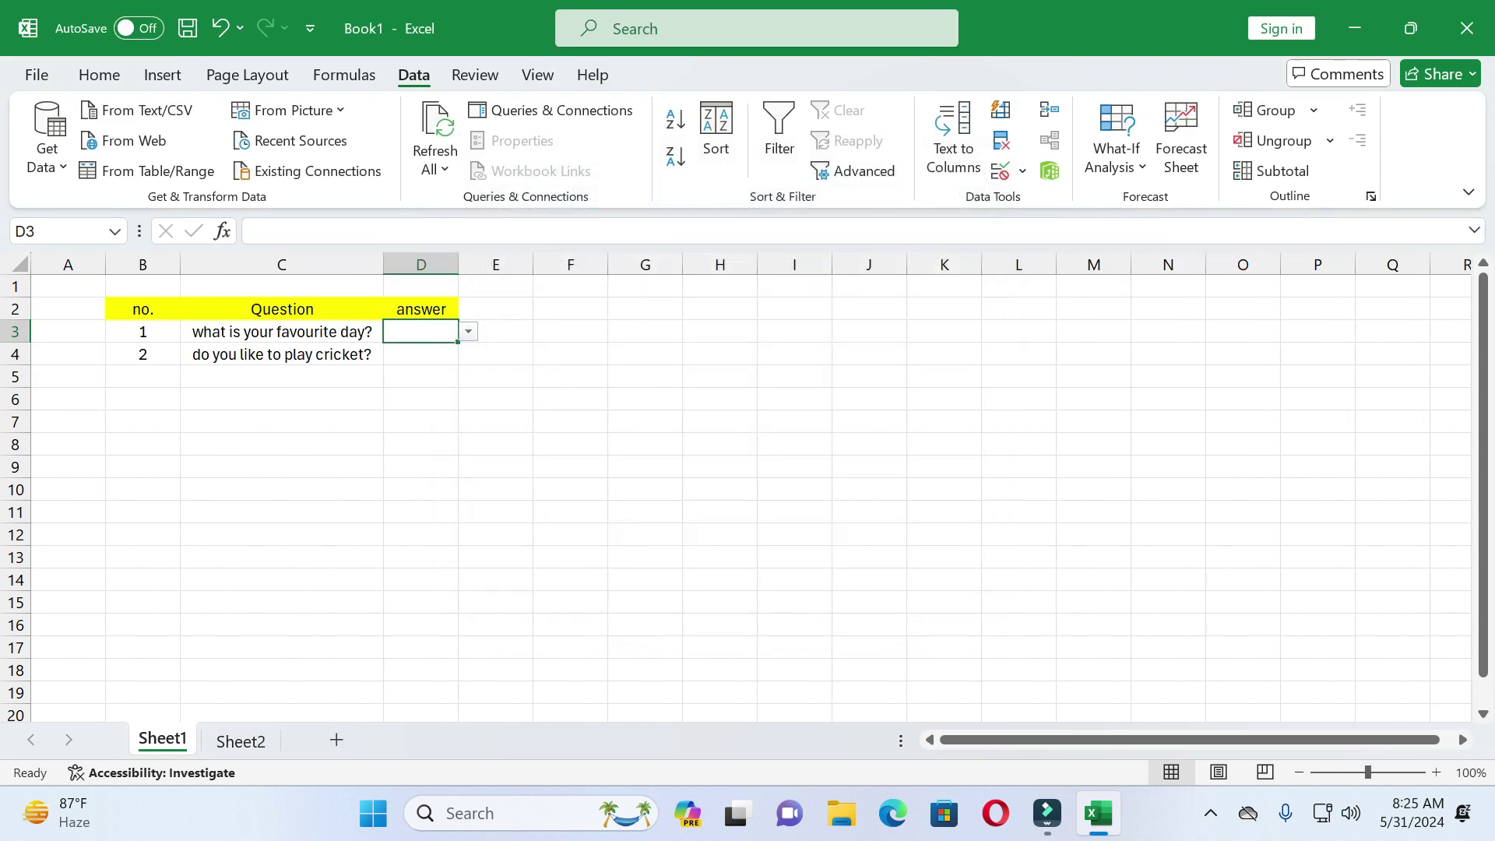
{"action": "left_click", "coordinate": [468, 332]}
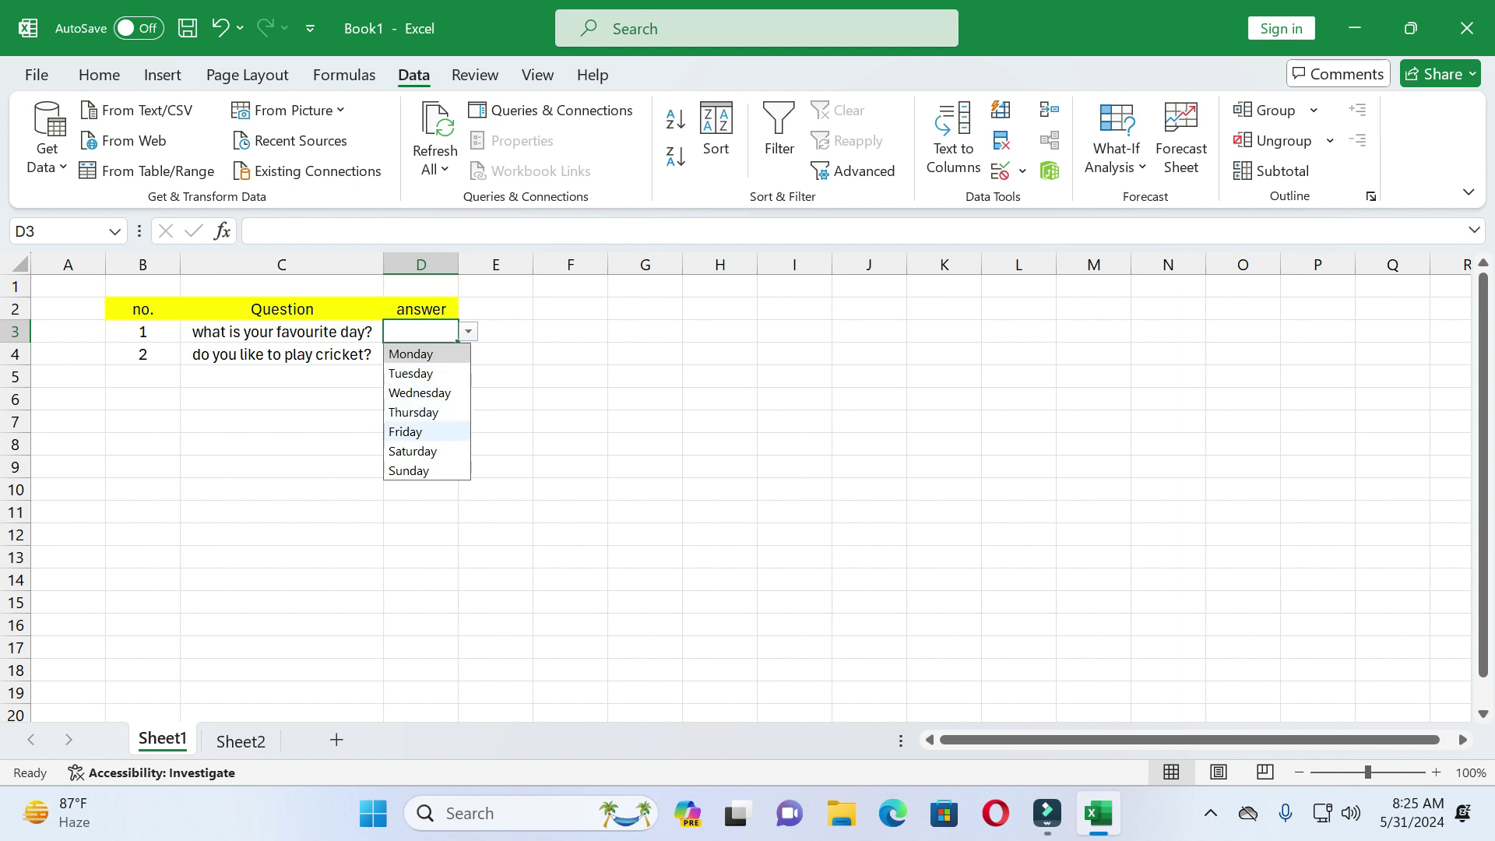
{"action": "left_click", "coordinate": [409, 431]}
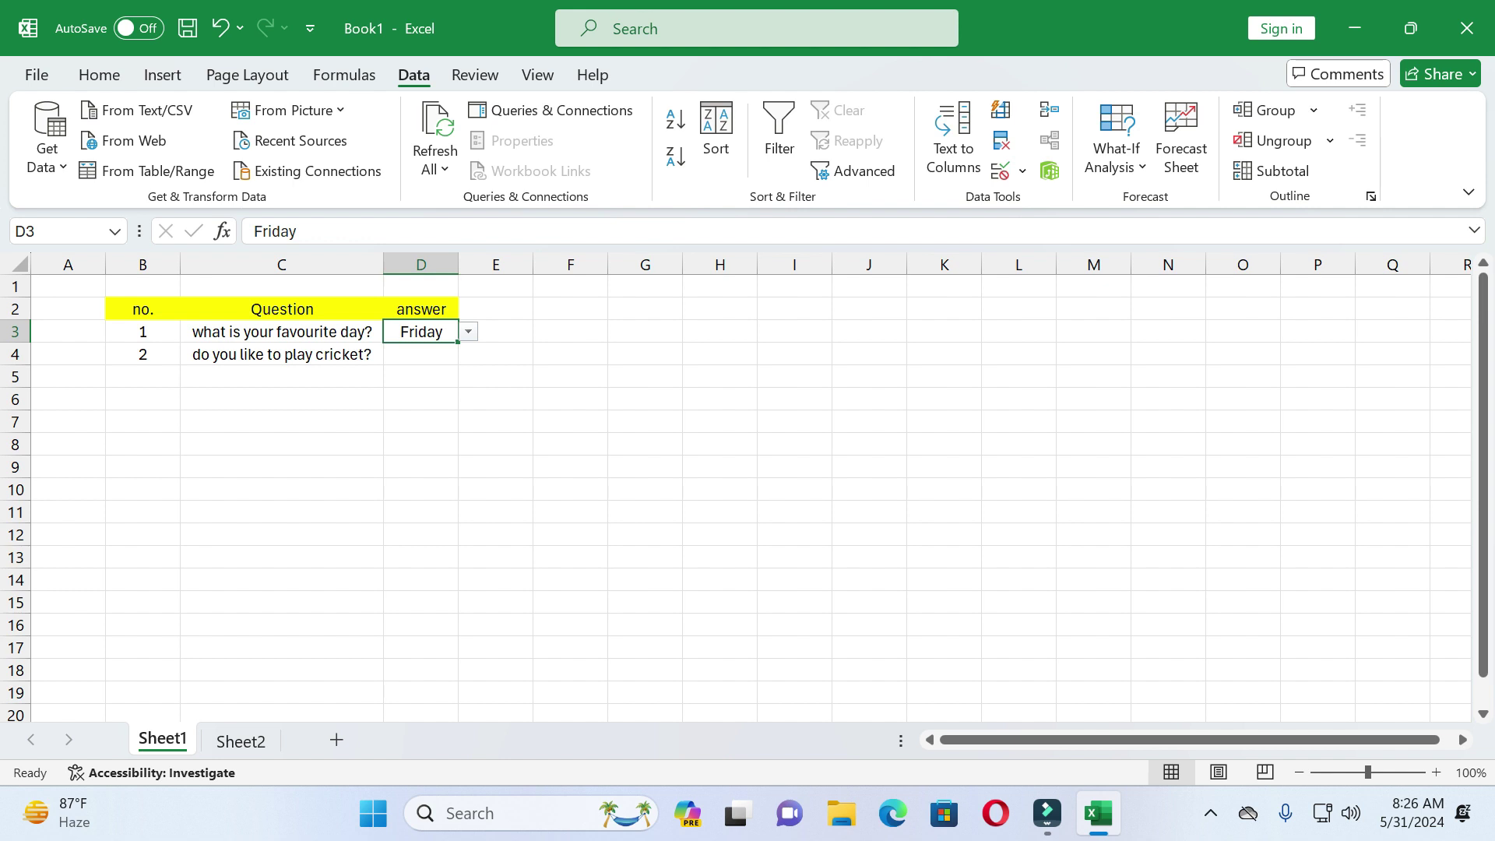
- Open data validation for the cricket answer cell D4 and set the allowed type to List
{"action": "left_click", "coordinate": [422, 354]}
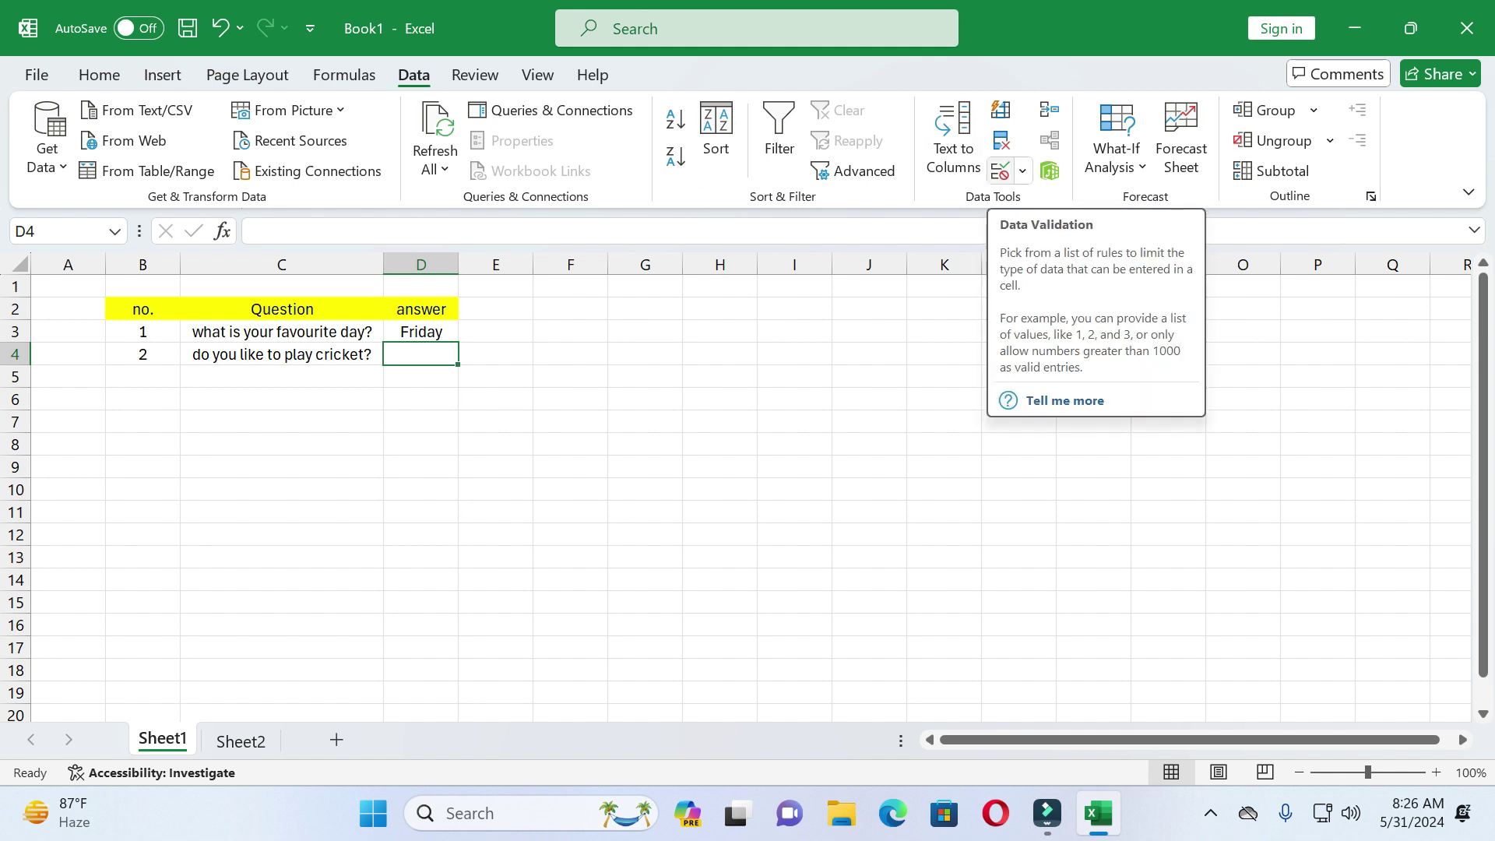
{"action": "left_click", "coordinate": [1000, 170]}
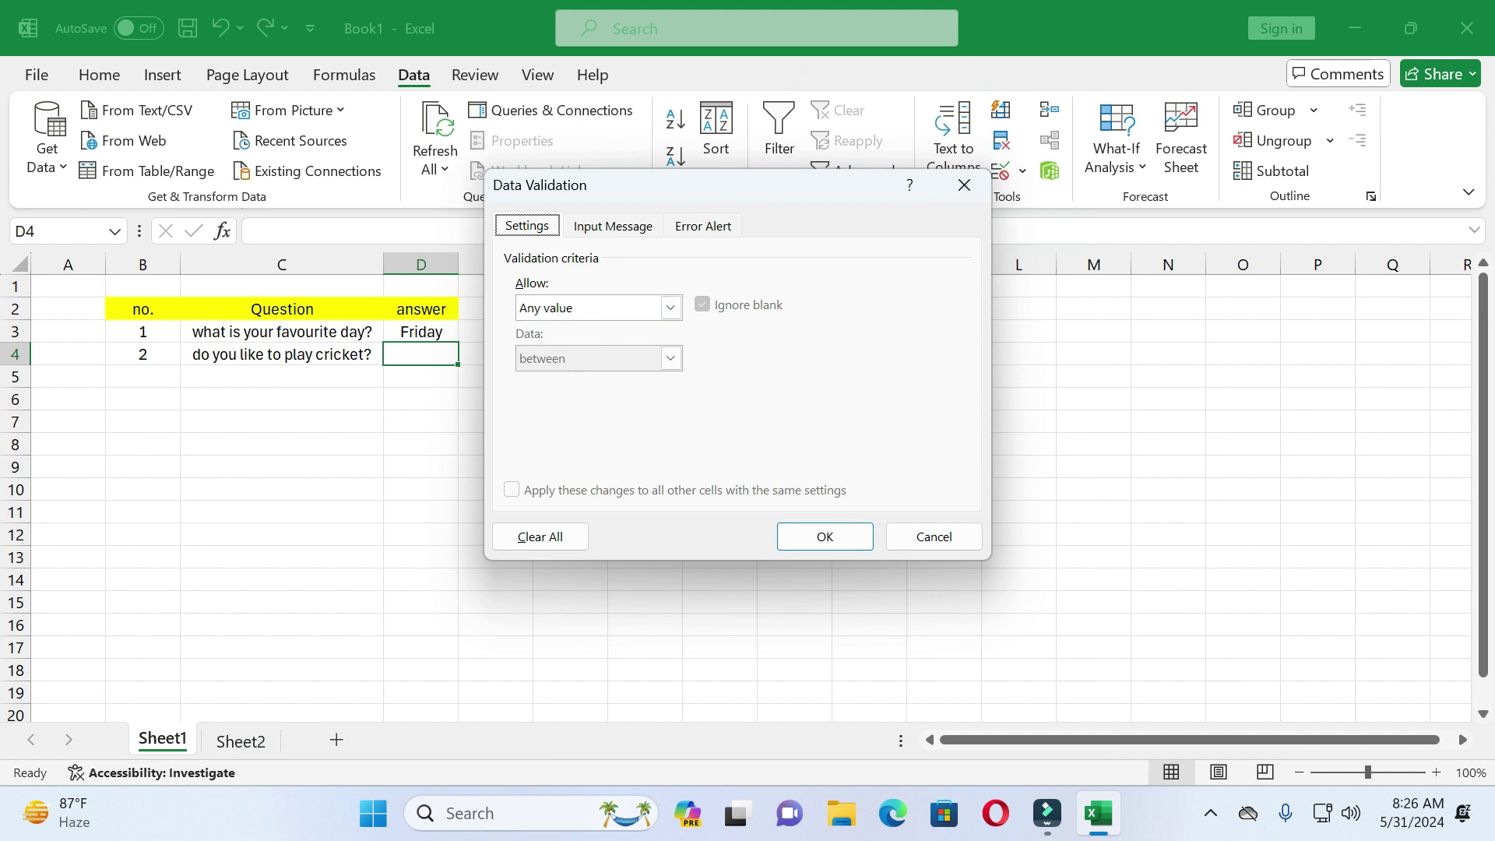
{"action": "left_click", "coordinate": [670, 308]}
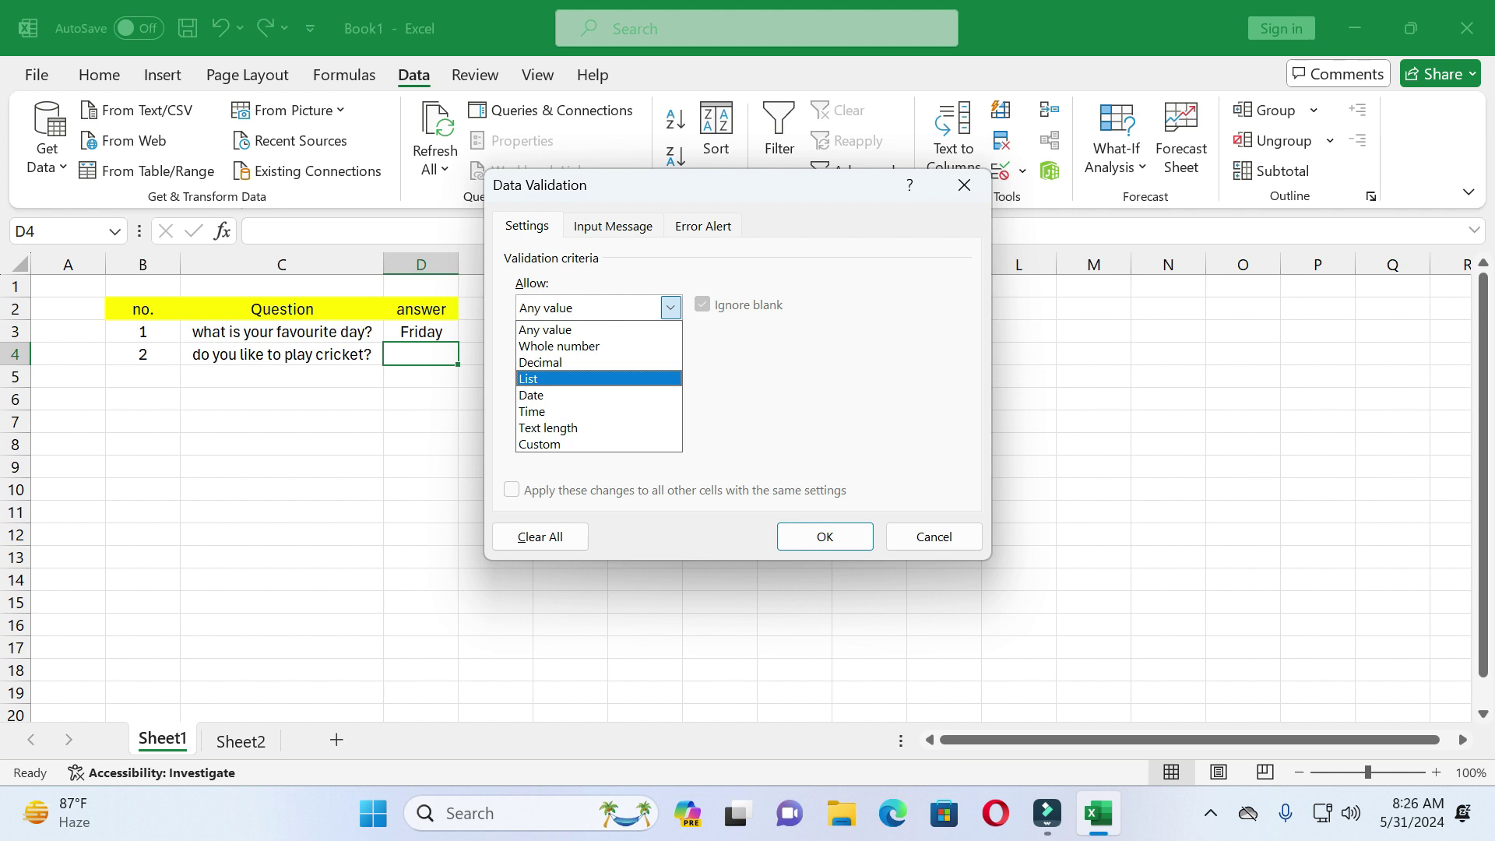
{"action": "left_click", "coordinate": [545, 378]}
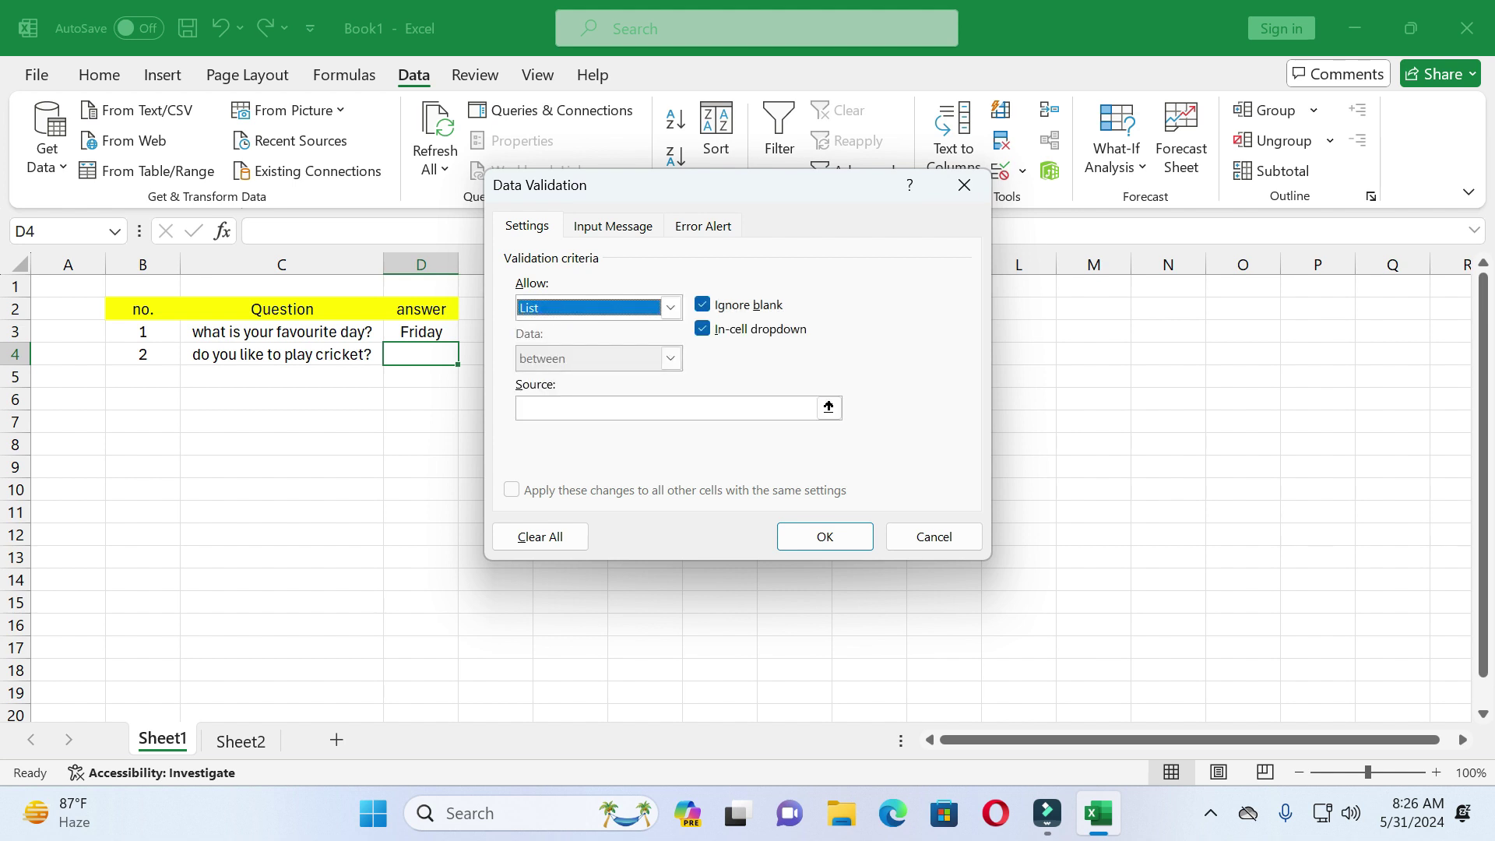
- Apply the yes/no range D2:D3 on Sheet2 as D4's list source and choose yes as the answer
{"action": "left_click", "coordinate": [828, 407]}
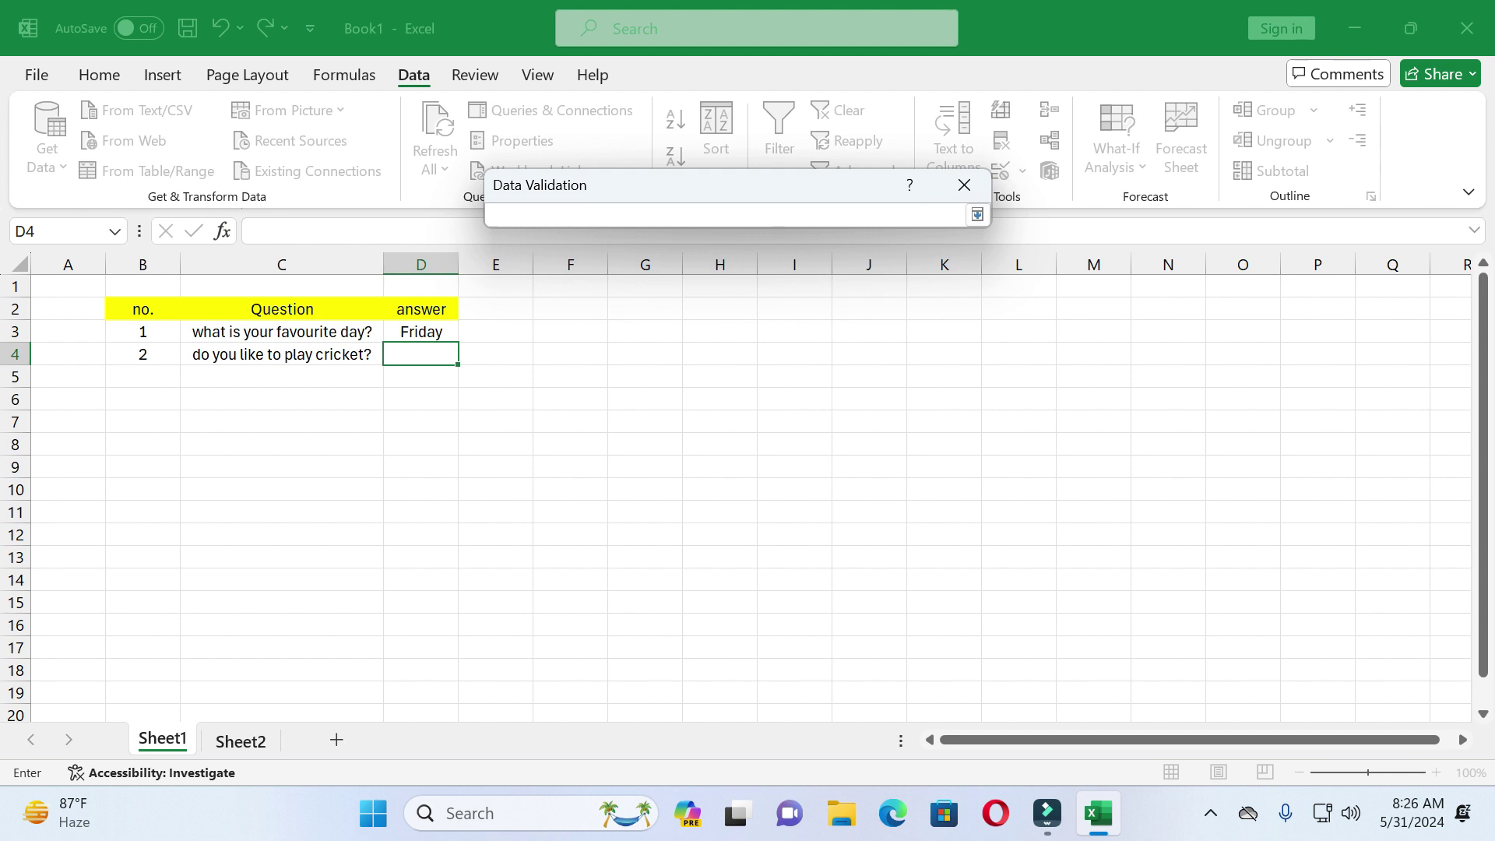
{"action": "left_click", "coordinate": [240, 740]}
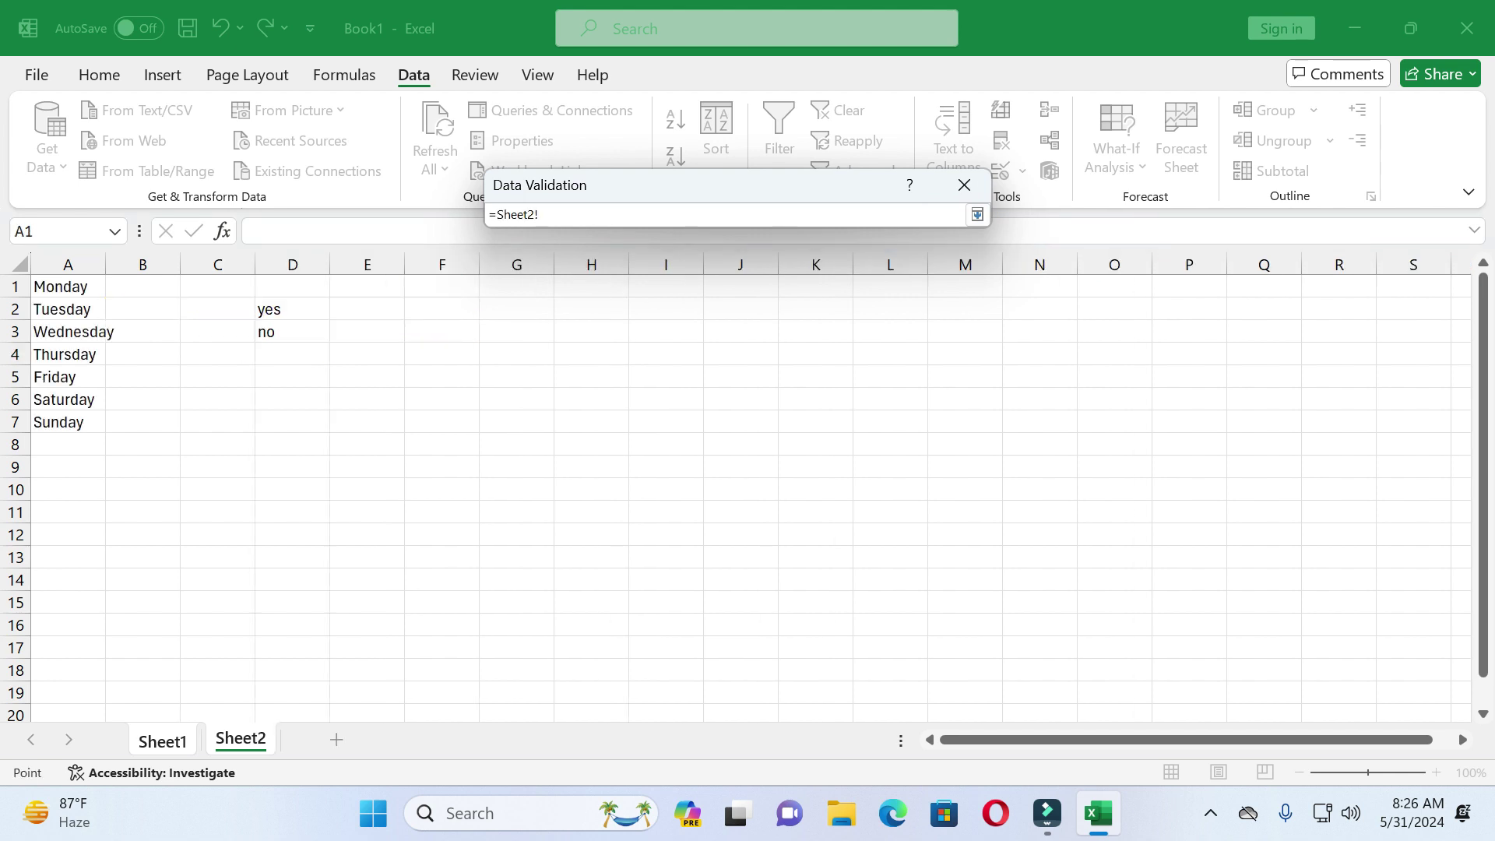
{"action": "left_click_drag", "start_coordinate": [292, 287], "coordinate": [311, 334]}
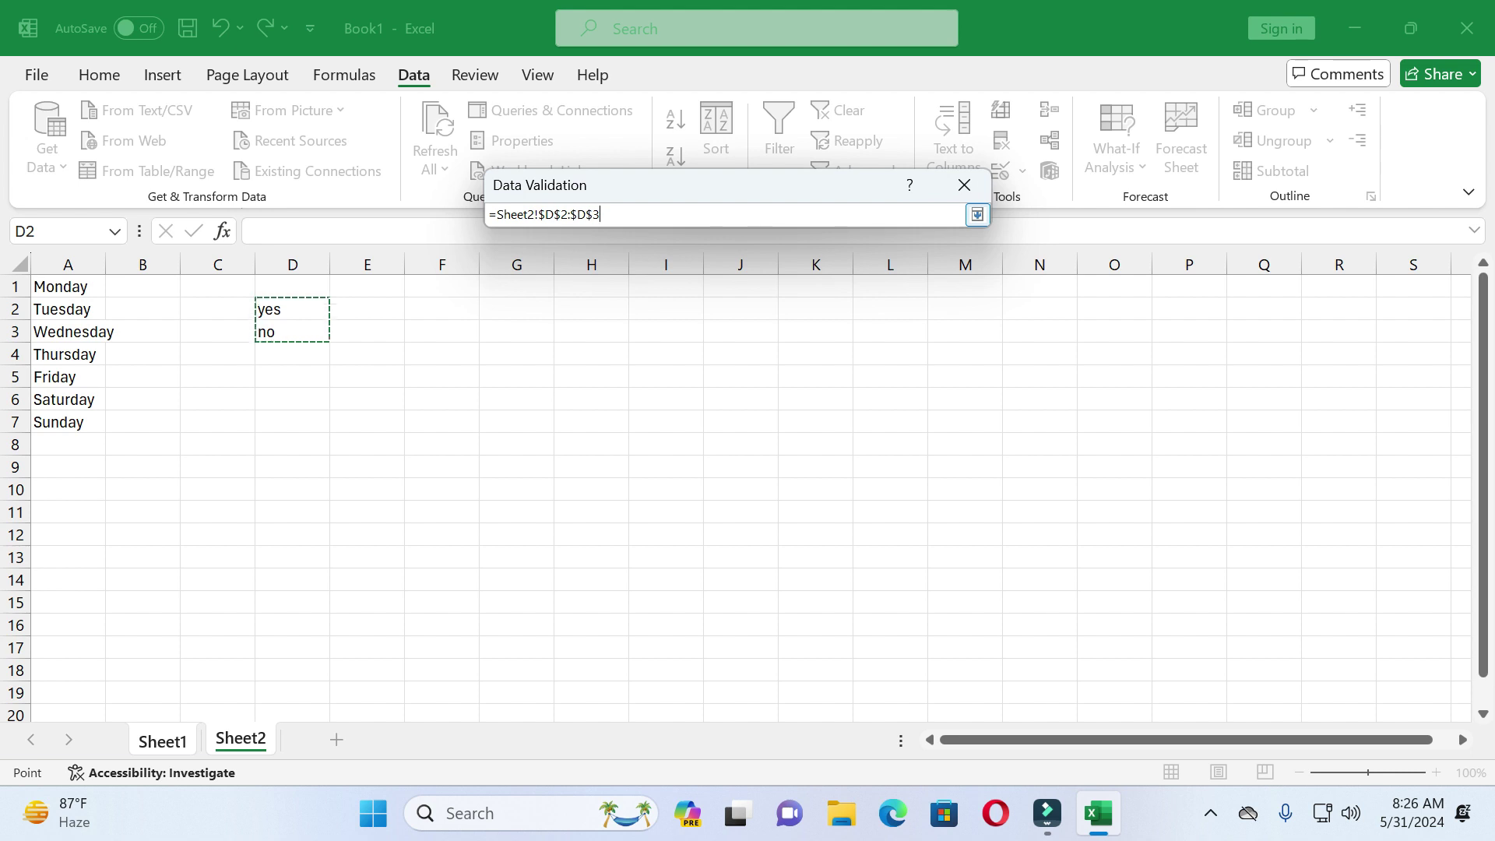
{"action": "left_click", "coordinate": [977, 214]}
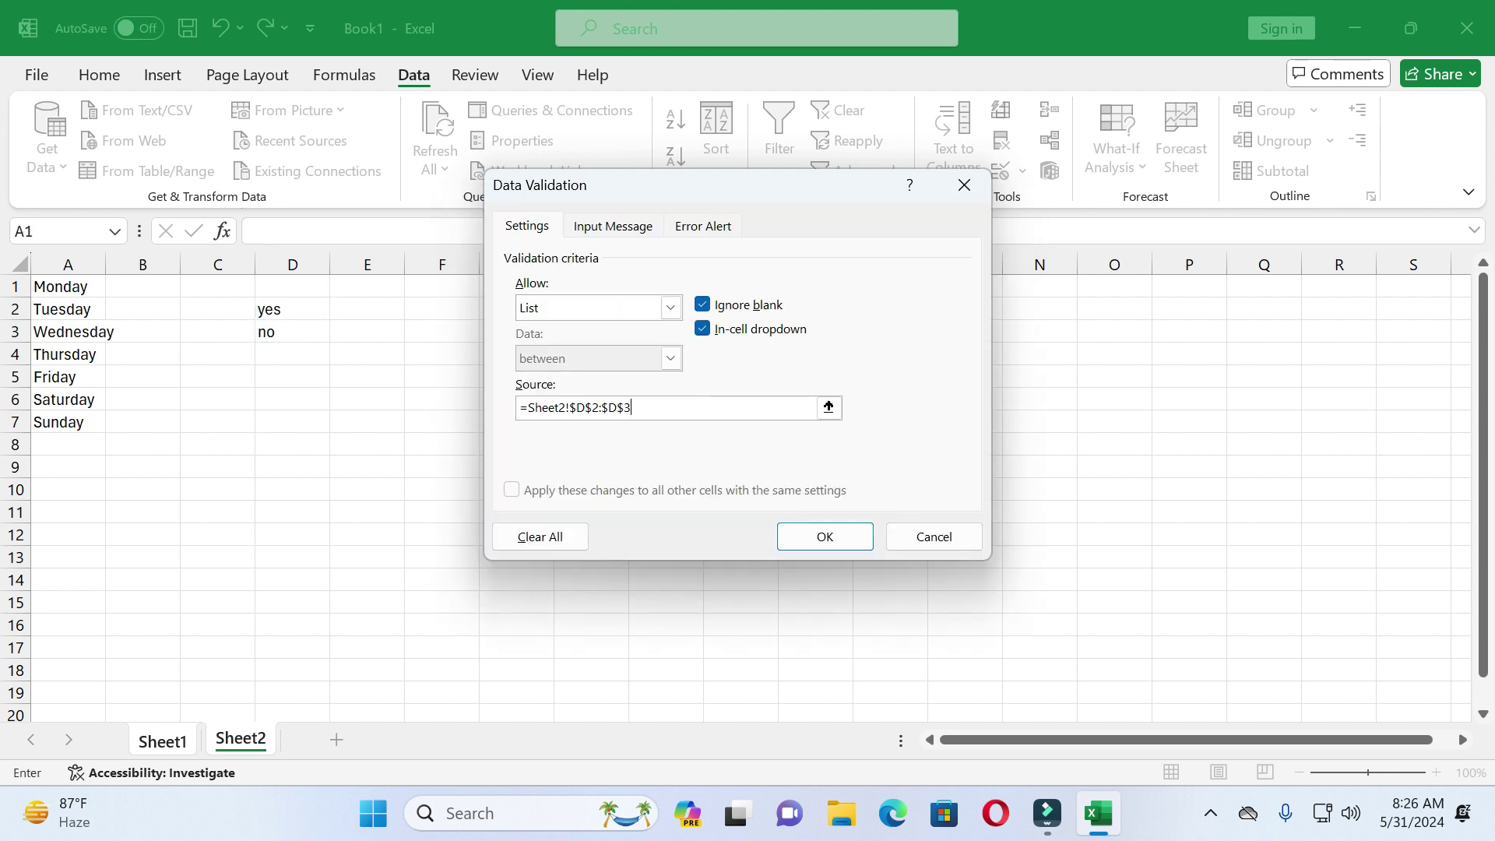
{"action": "left_click", "coordinate": [825, 537]}
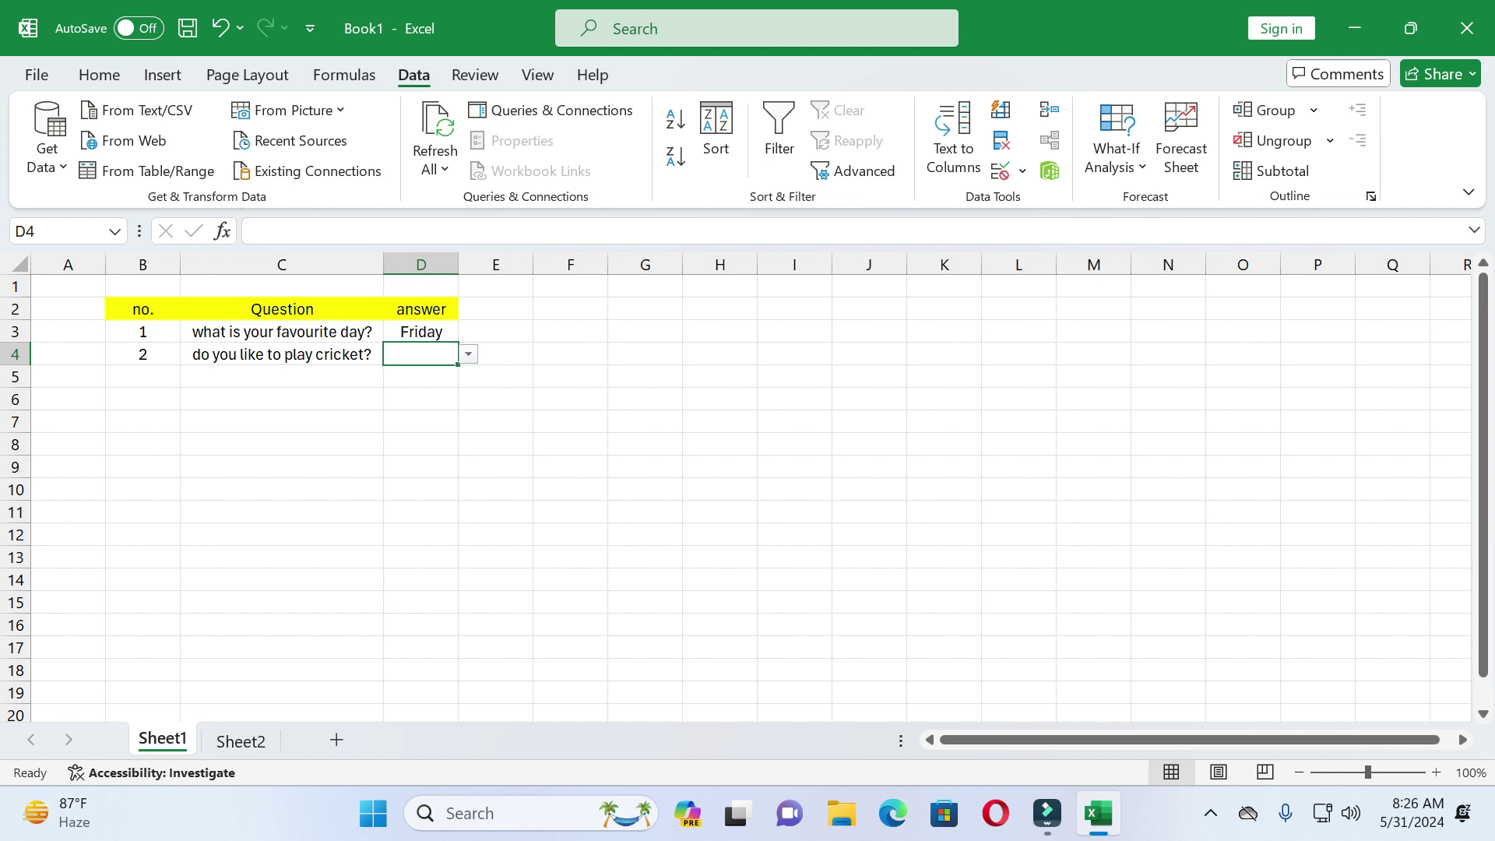
{"action": "left_click", "coordinate": [468, 354]}
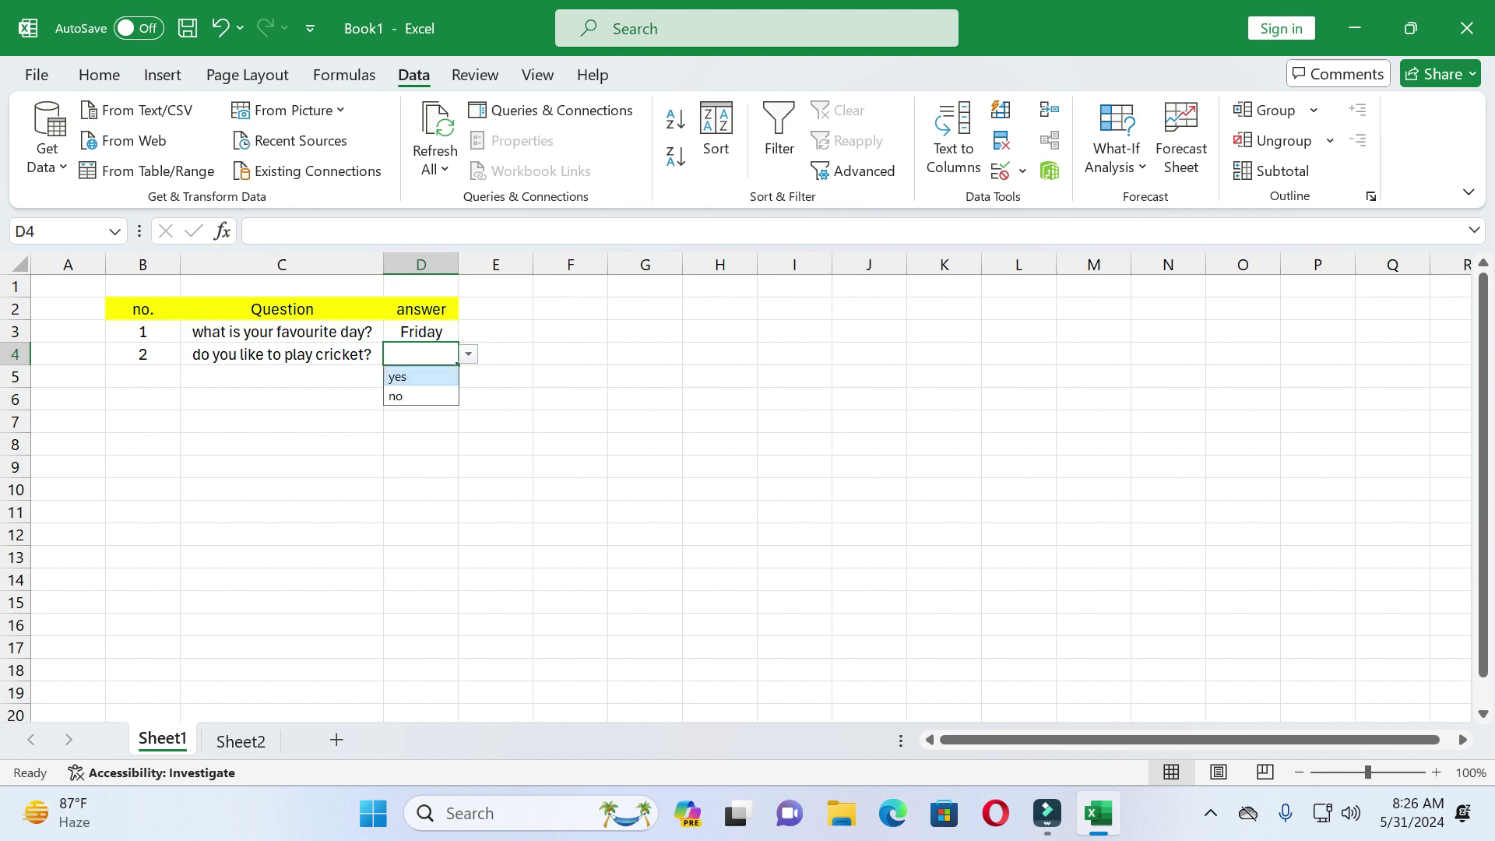
{"action": "left_click", "coordinate": [413, 376]}
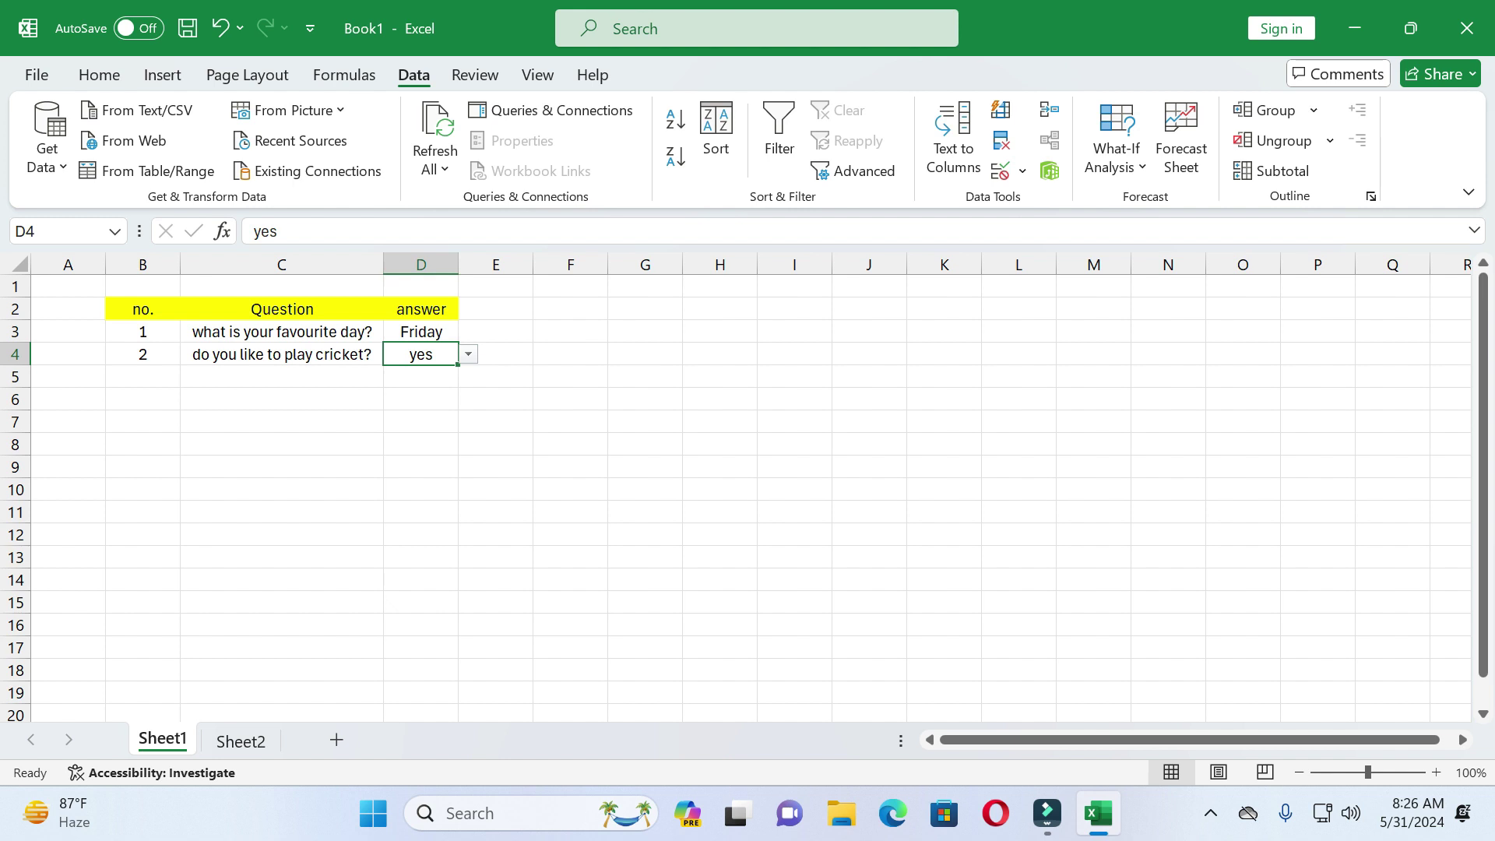